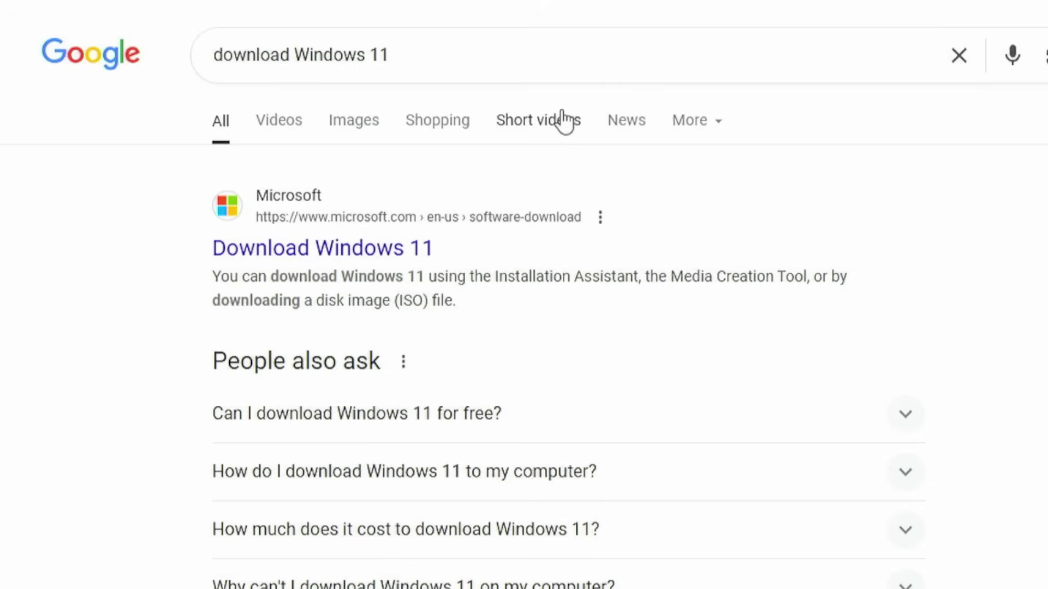
Open the microsoft.com 'Download Windows 11' result from the Google search results.
left_click(390, 57)
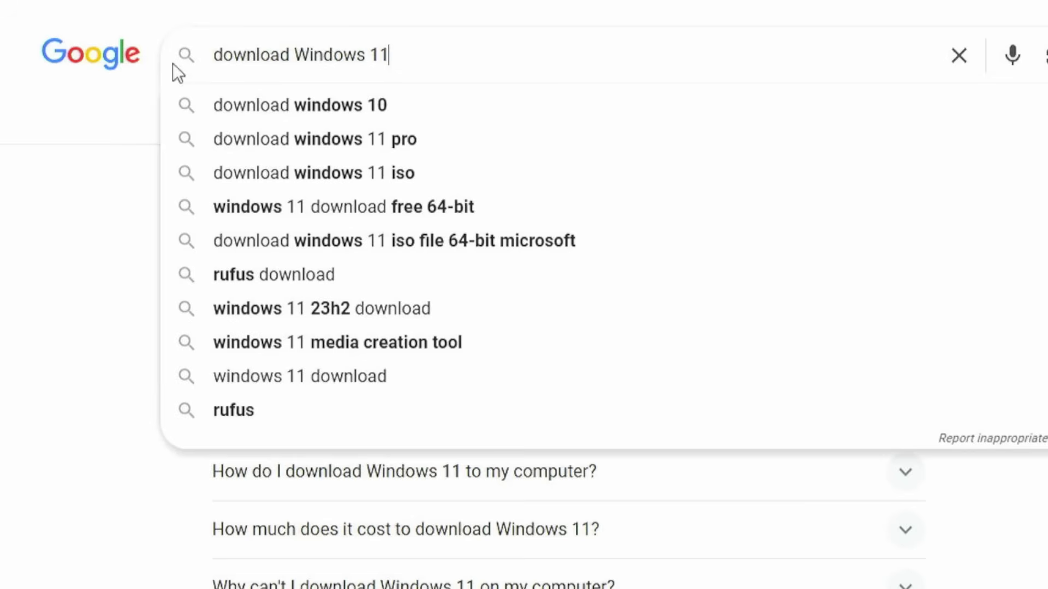
left_click(129, 170)
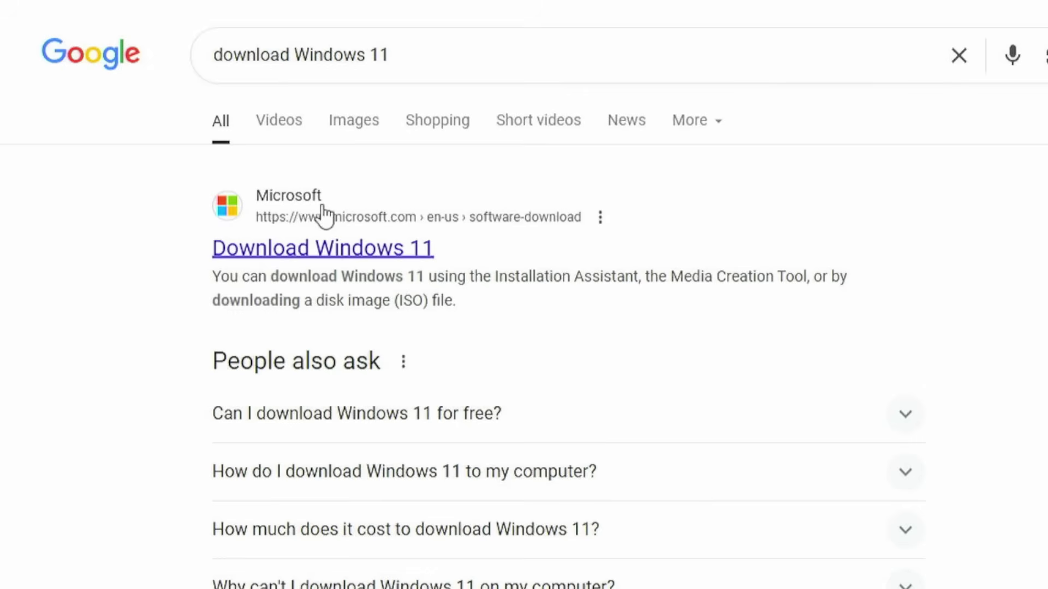
left_click(335, 248)
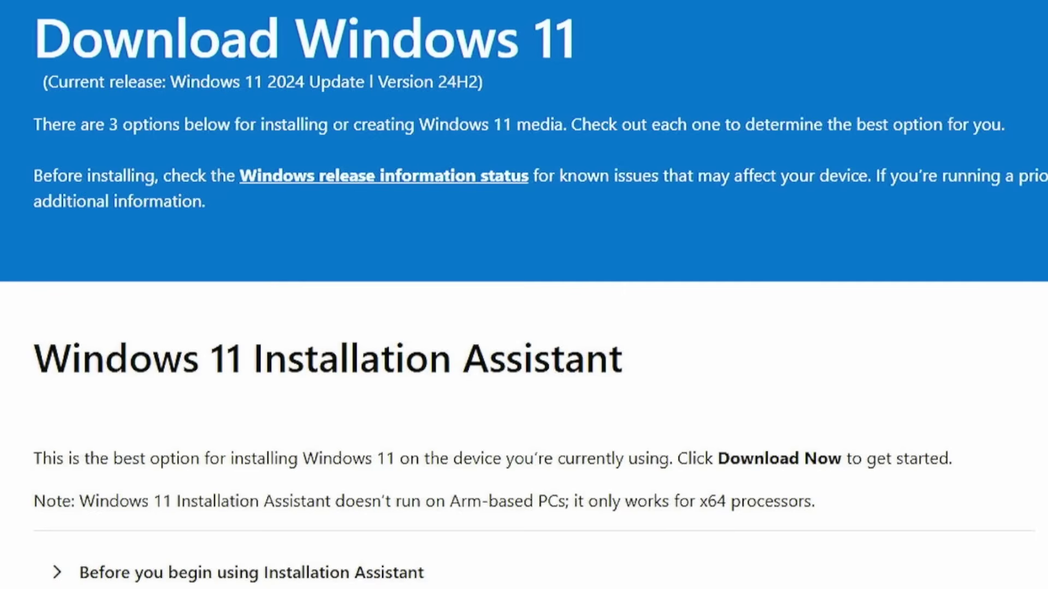
Select and confirm 'Windows 11 (multi-edition ISO for x64 devices)' in the ISO download section.
scroll(524, 294, "down", 10)
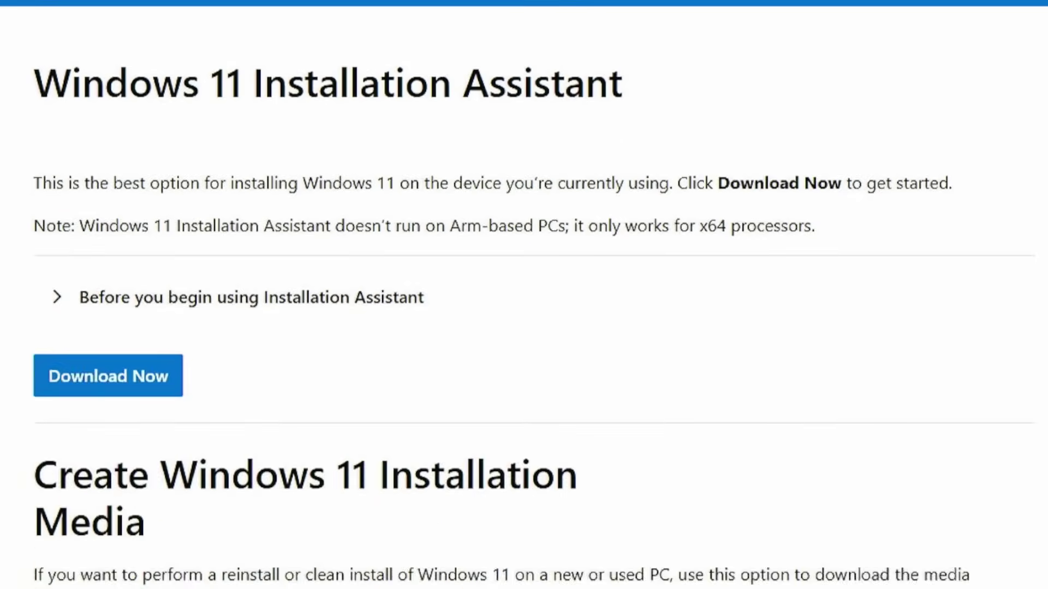
scroll(523, 295, "down", 8)
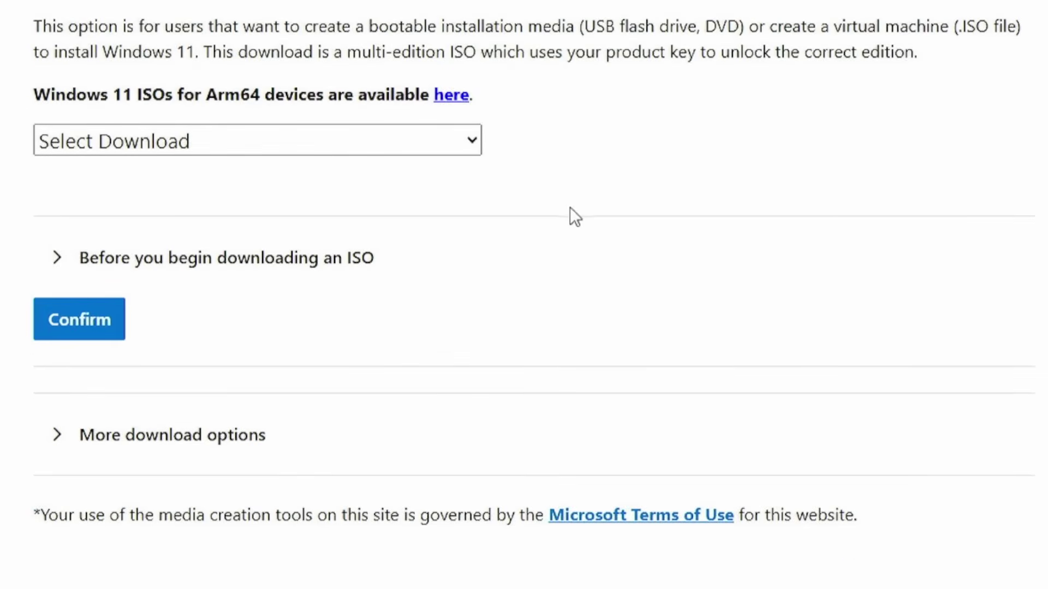
left_click(463, 148)
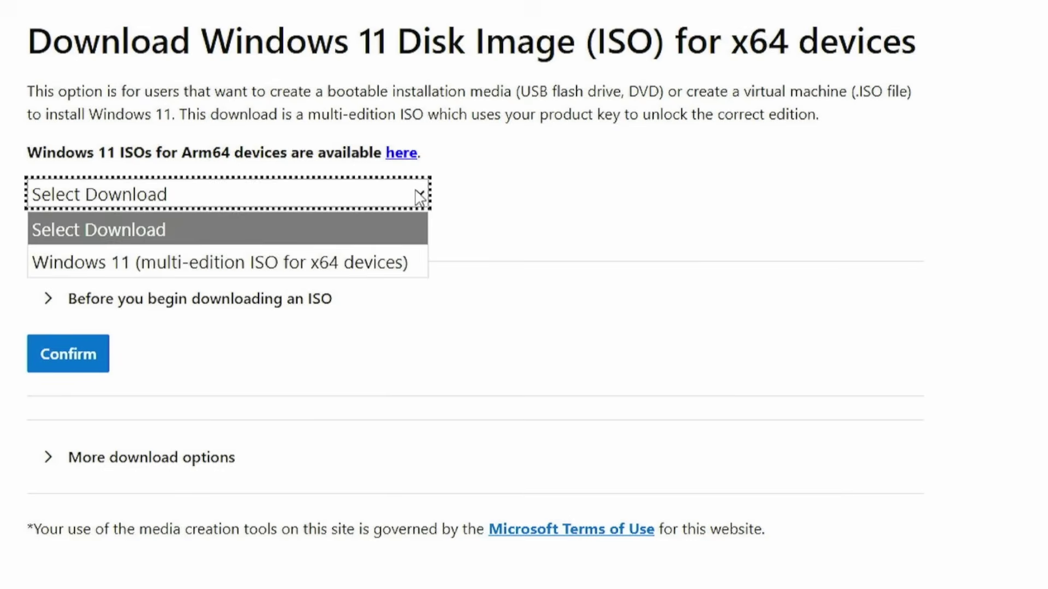
left_click(350, 263)
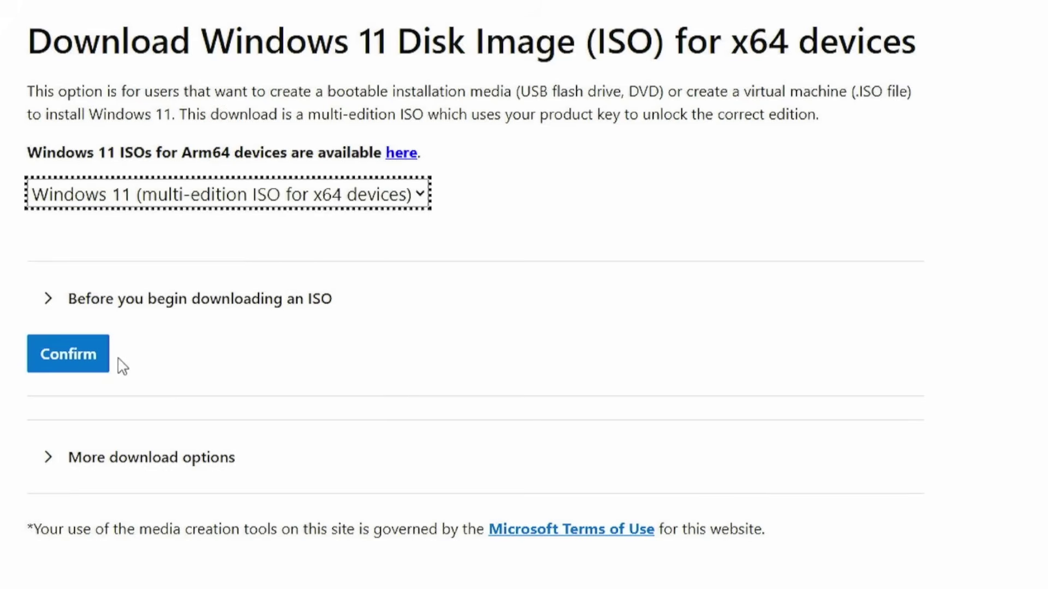
left_click(88, 356)
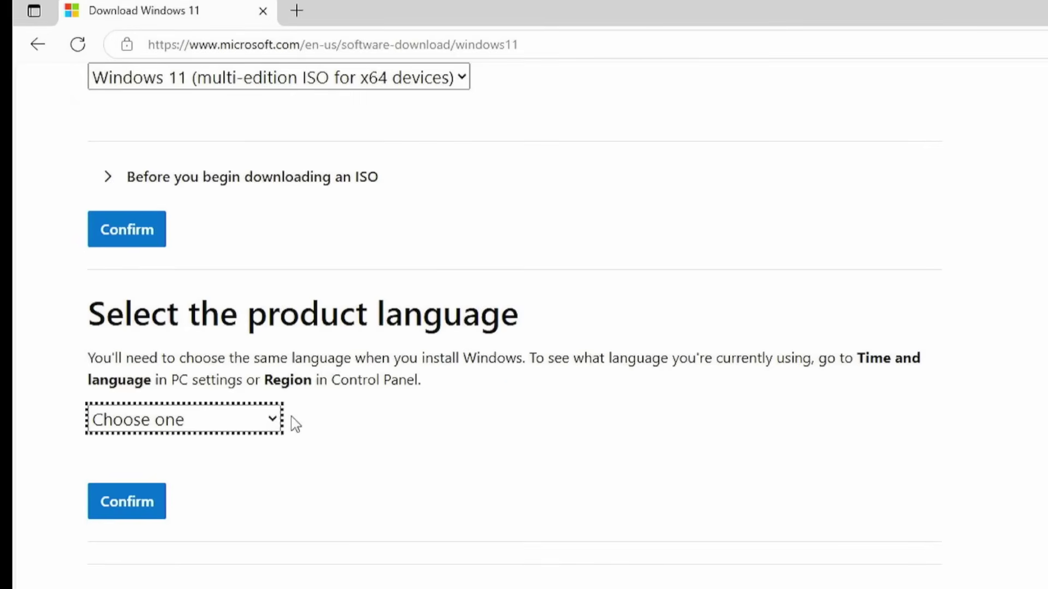
Choose English (United States) as the product language and confirm it.
left_click(271, 433)
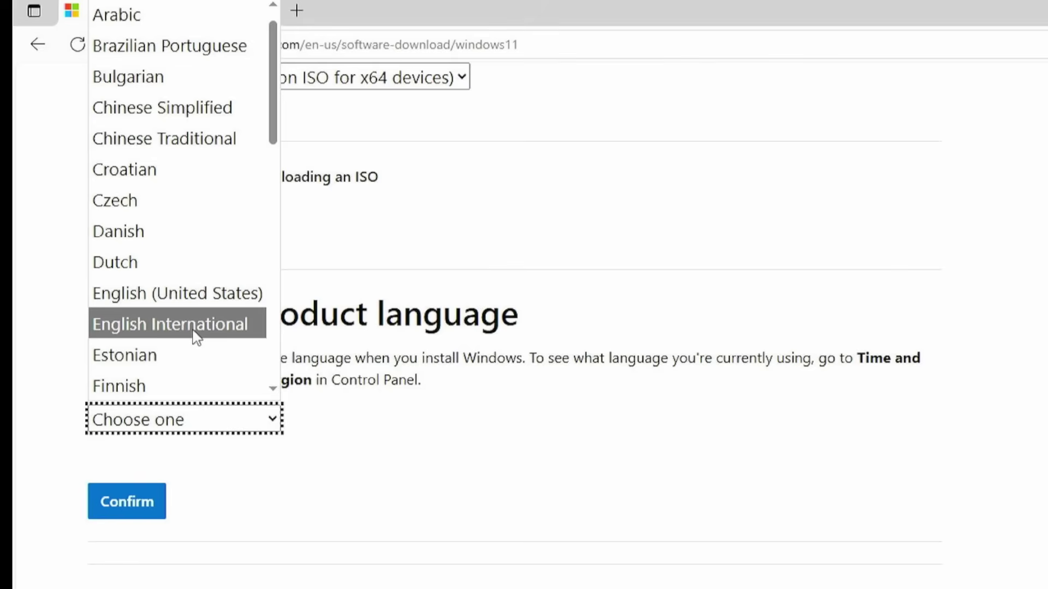
left_click(178, 293)
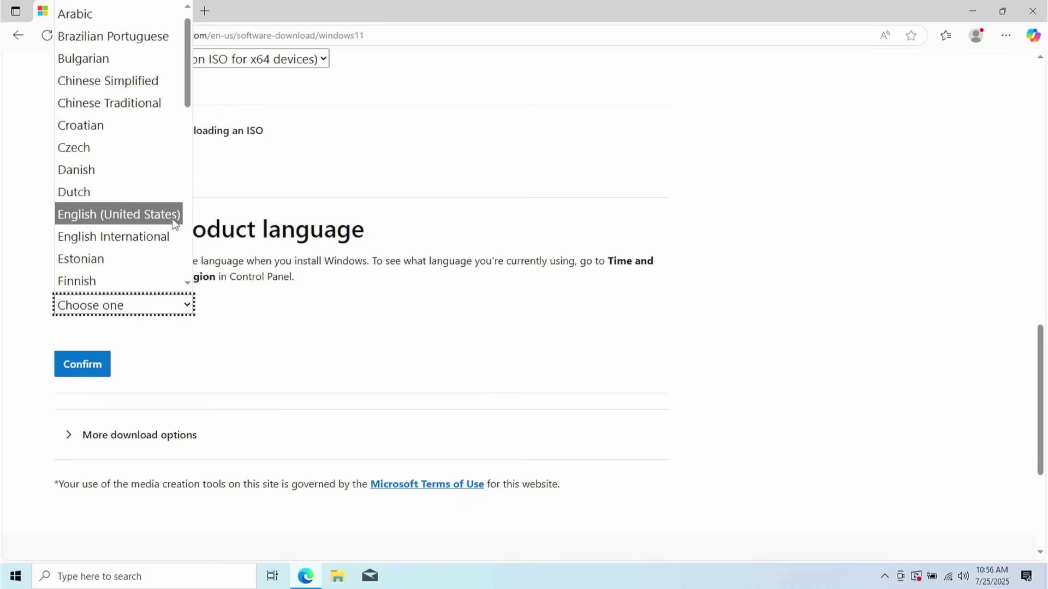
left_click(95, 372)
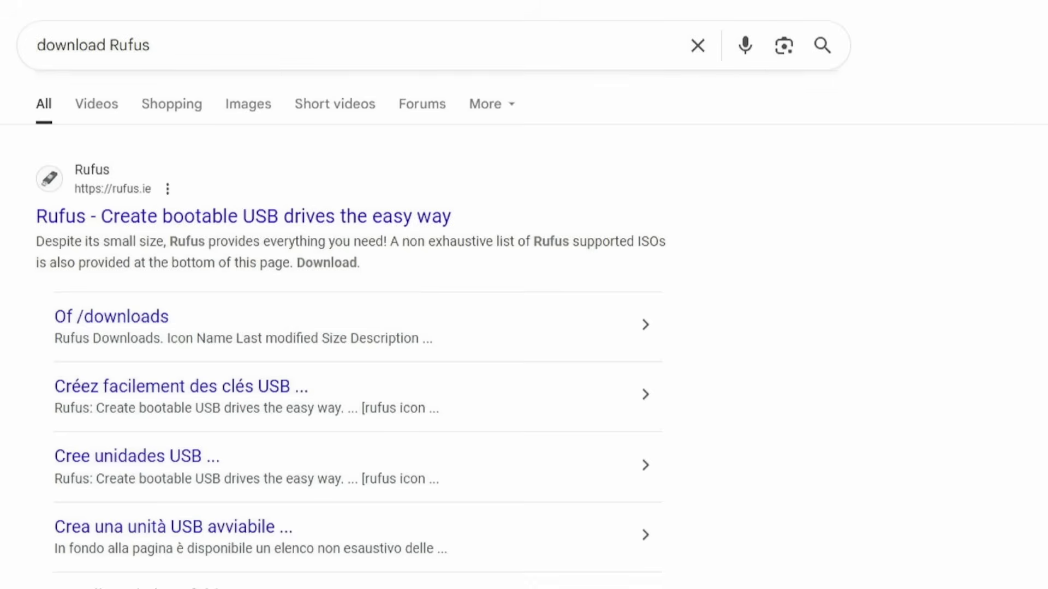
Open the rufus.ie website from the 'download Rufus' search results.
left_click(94, 42)
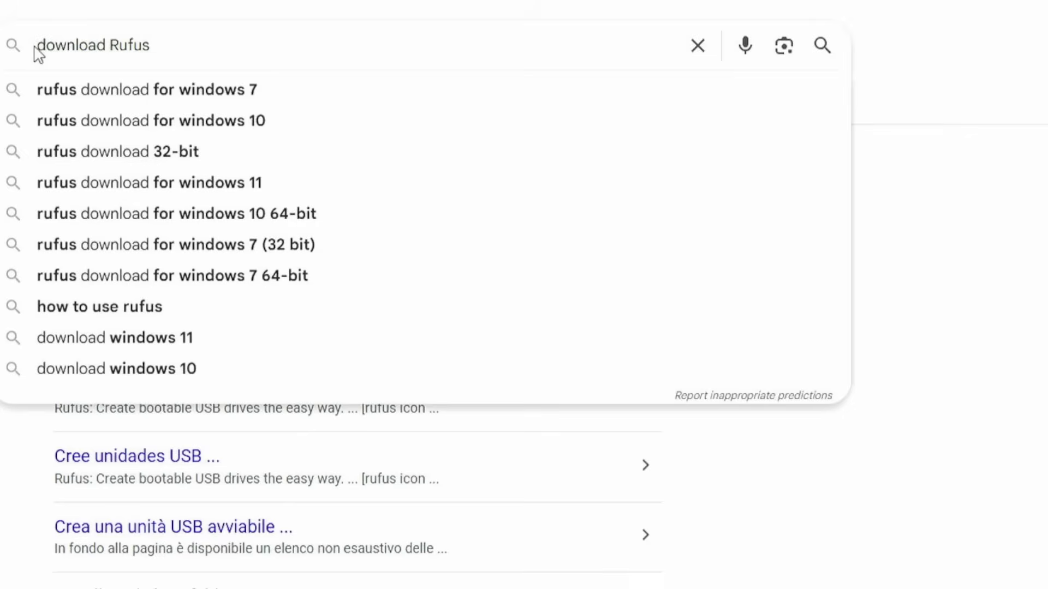
key("Escape")
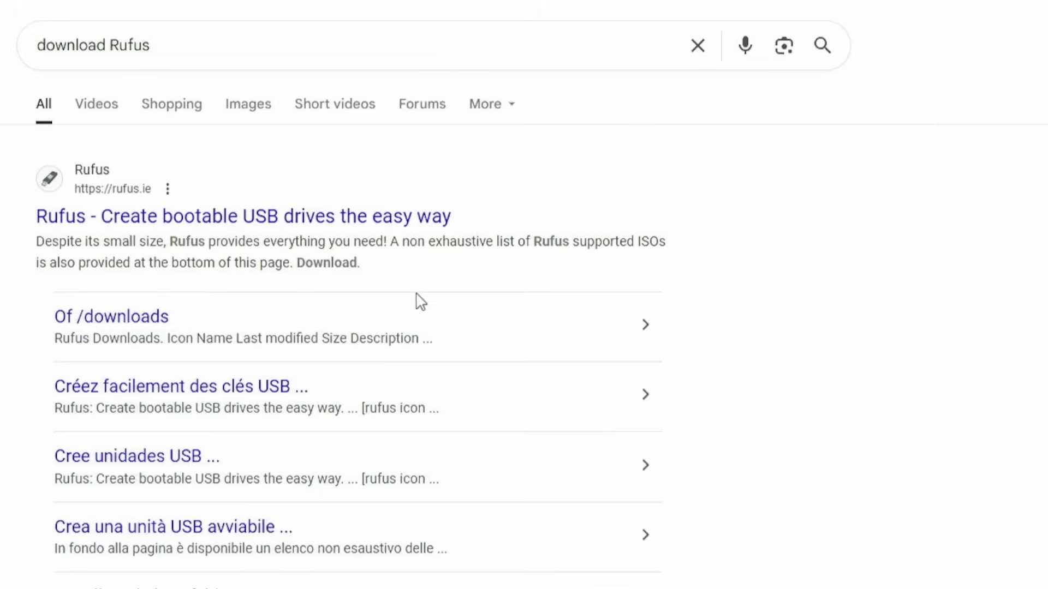
left_click(159, 220)
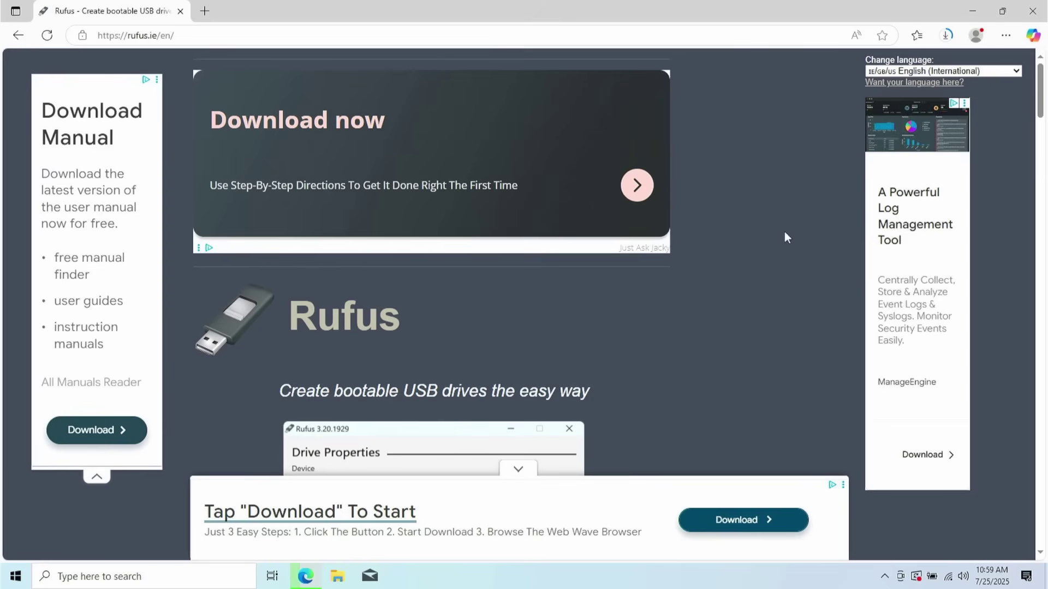
Download the portable rufus-4.9p.exe from the site's Download table.
scroll(760, 227, "down", 10)
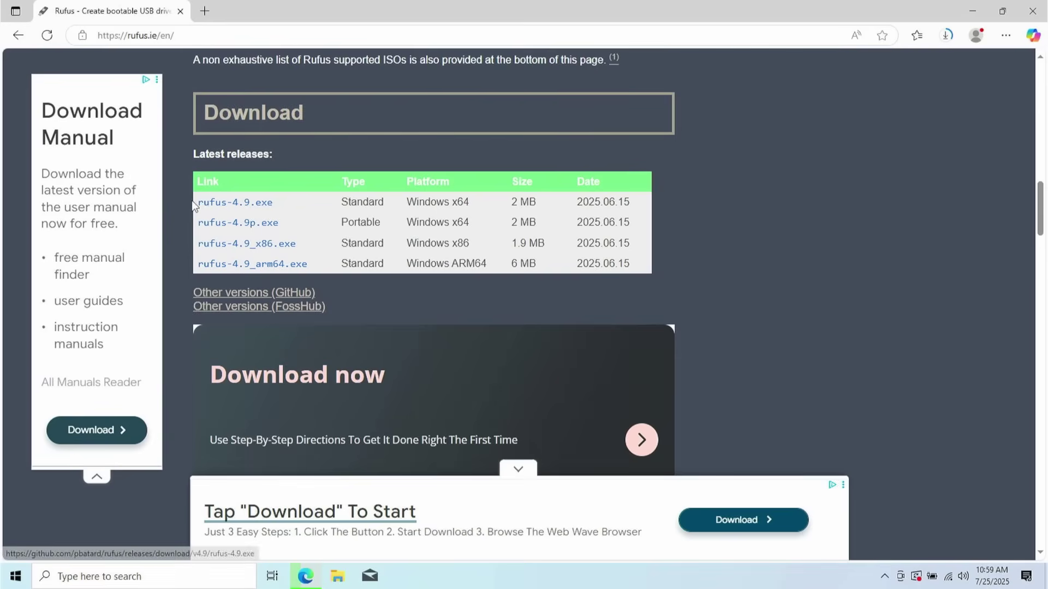
left_click_drag(189, 201, 211, 207)
left_click_drag(330, 230, 334, 270)
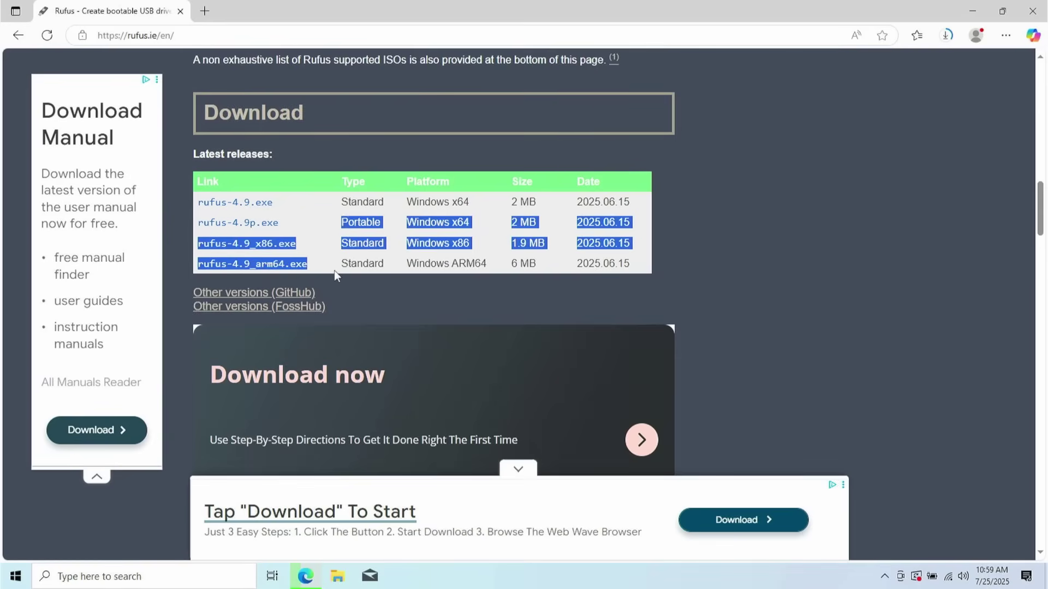
left_click(682, 256)
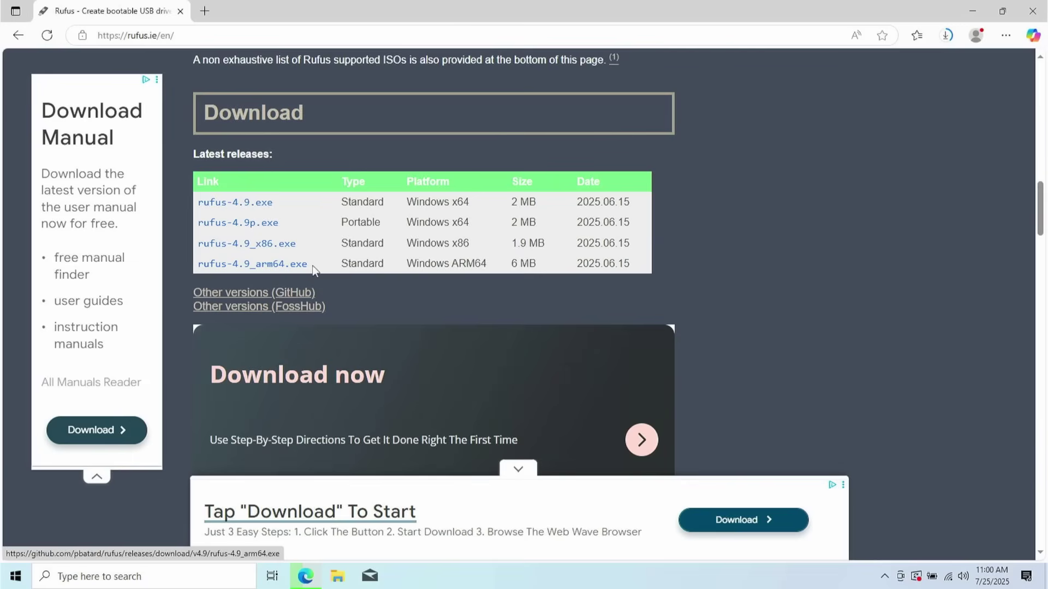
left_click(270, 226)
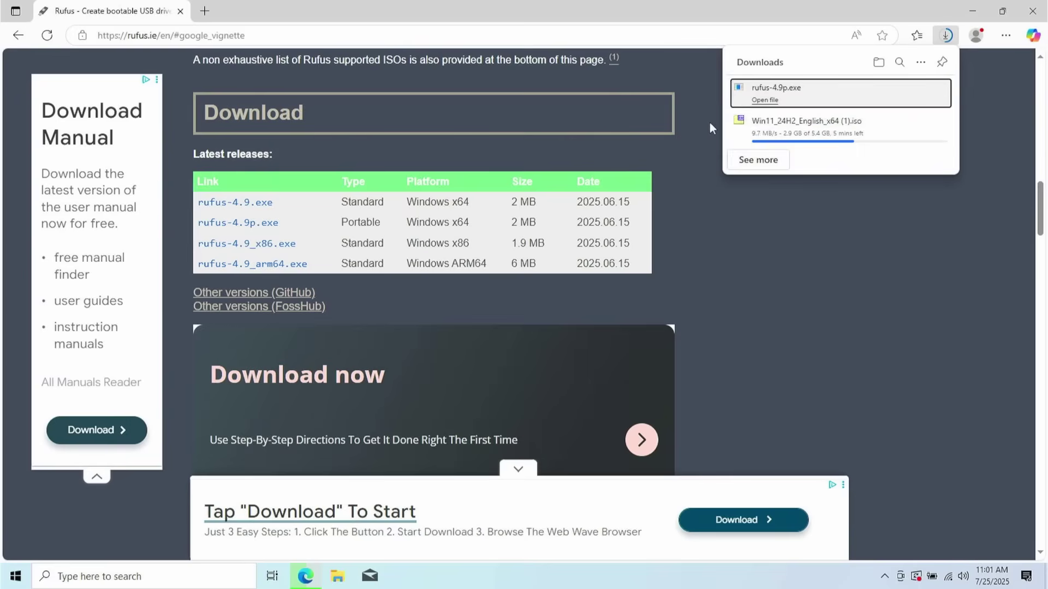
Run rufus-4.9p.exe as administrator, confirm the EMPTY_FLASH (D:) drive is listed, and minimise Edge.
left_click(771, 101)
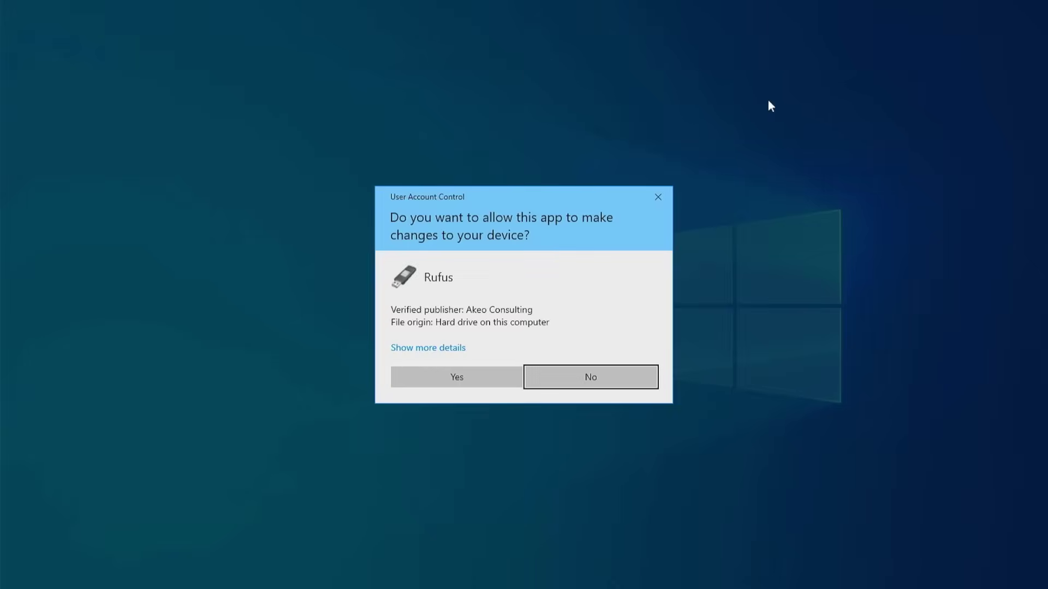
left_click(468, 375)
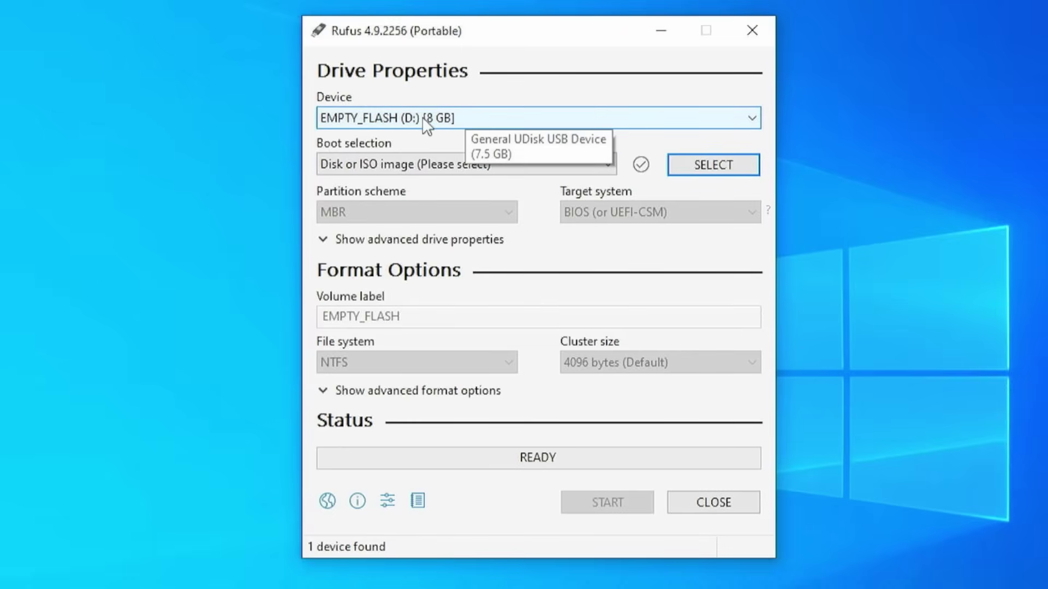
left_click(424, 117)
left_click(424, 117)
left_click(426, 117)
left_click(500, 117)
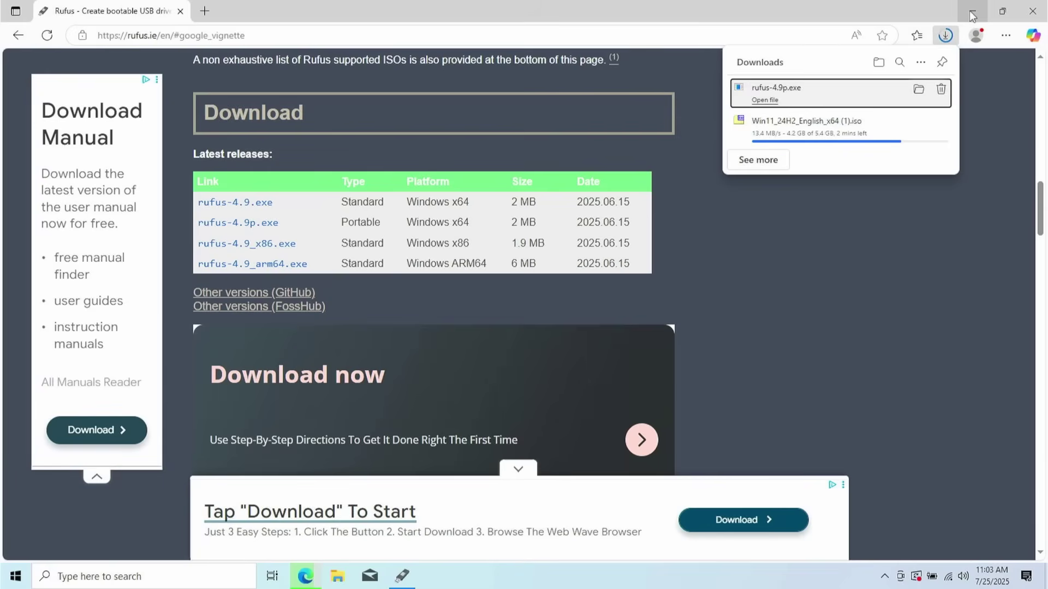
left_click(972, 12)
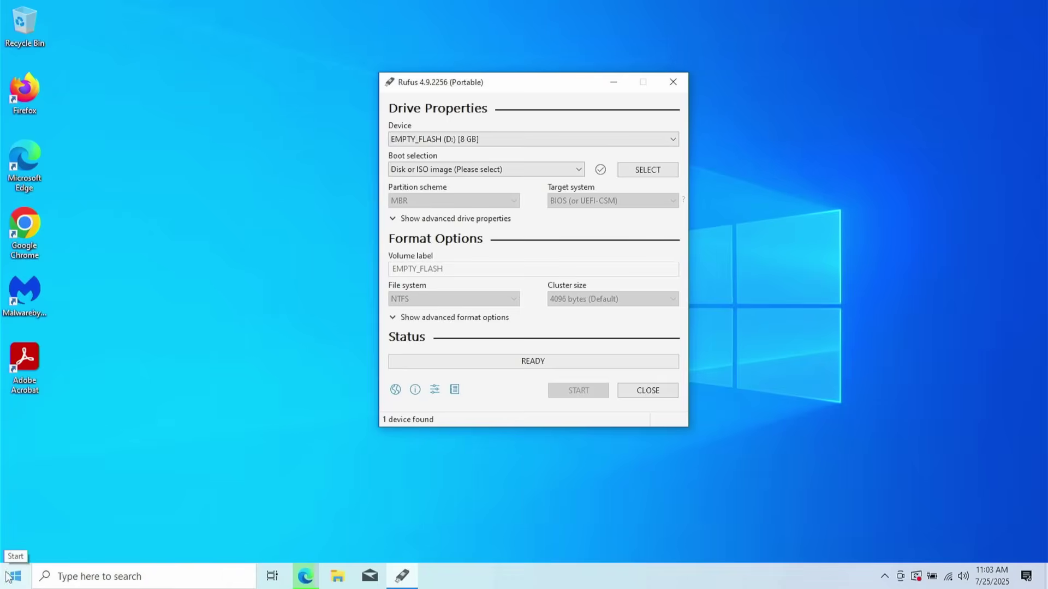
right_click(15, 579)
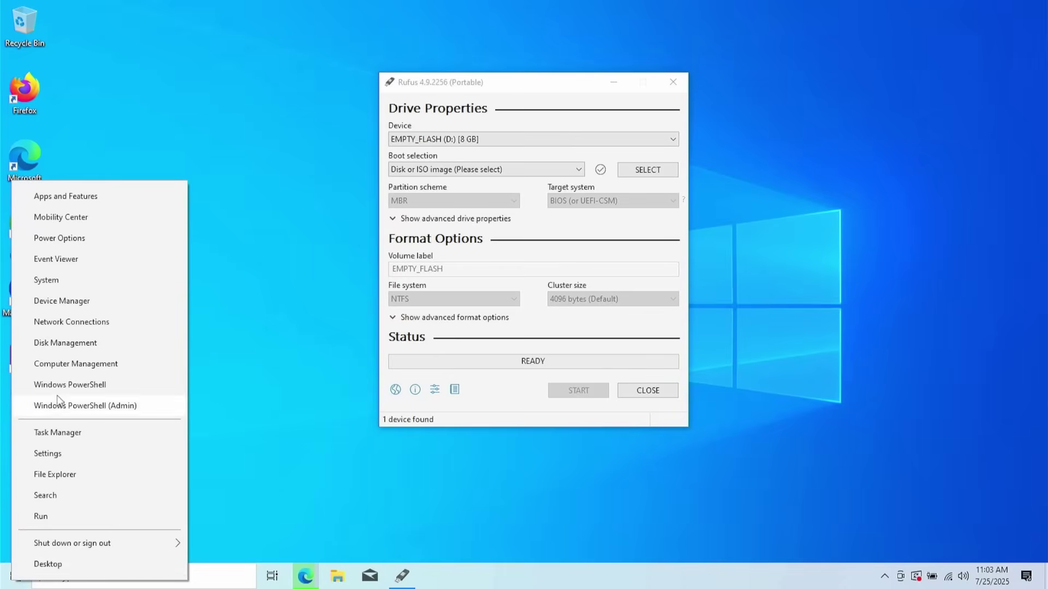
left_click(82, 341)
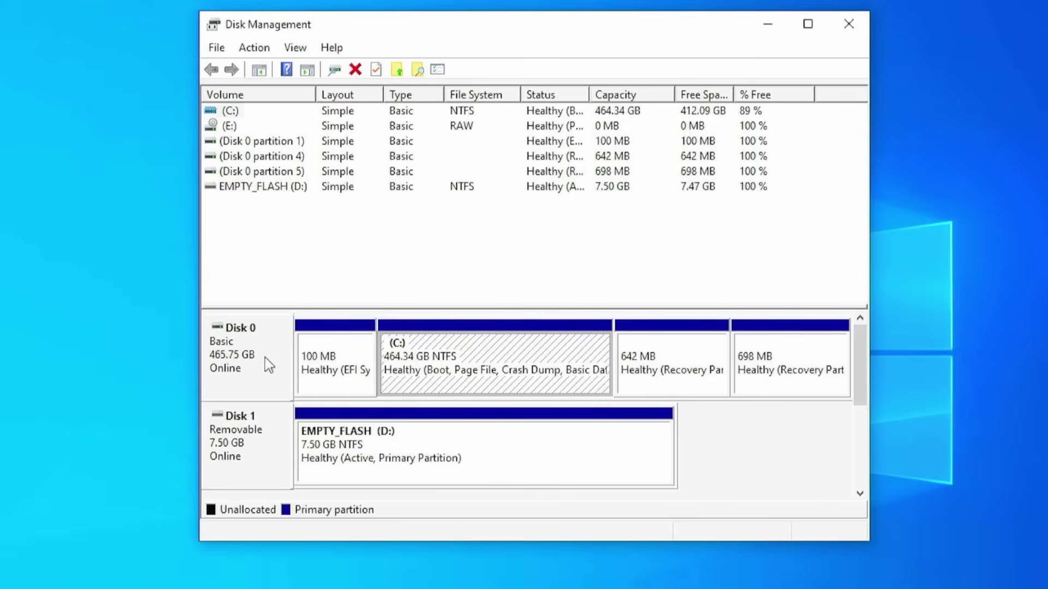
left_click(252, 371)
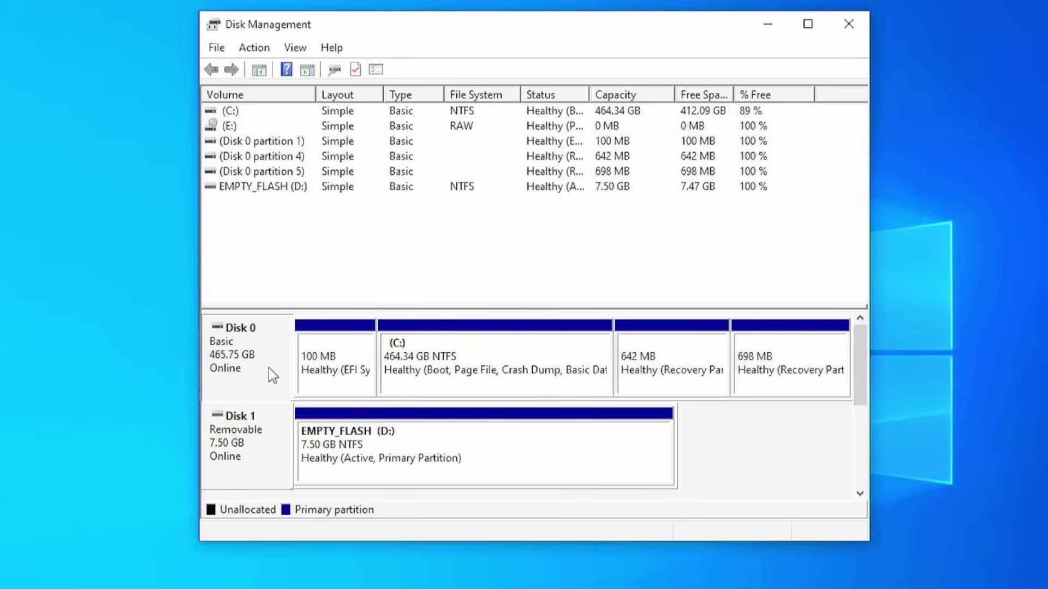
right_click(241, 358)
left_click(307, 459)
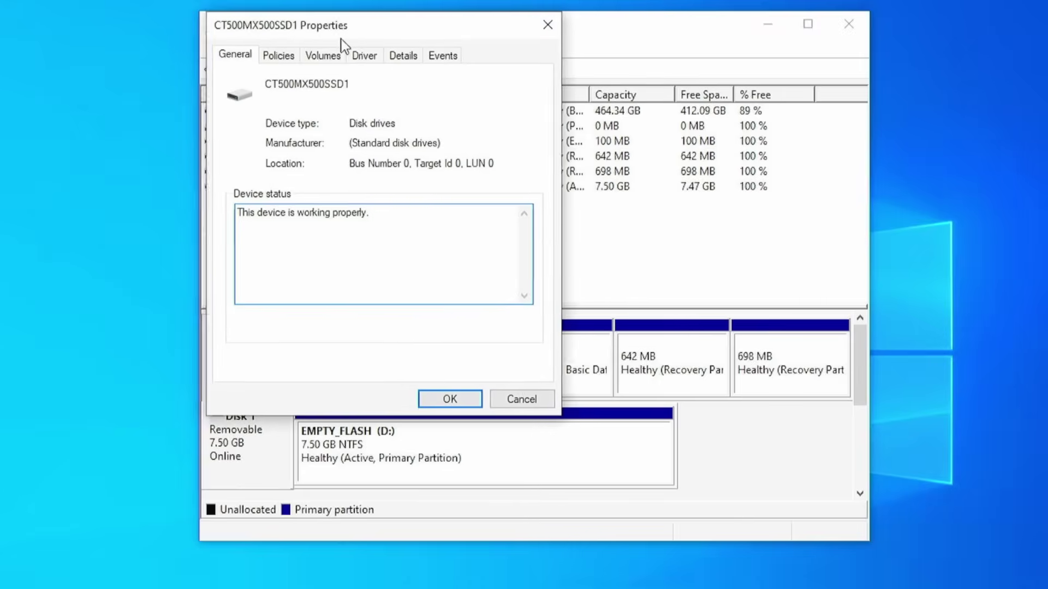
left_click_drag(338, 38, 327, 37)
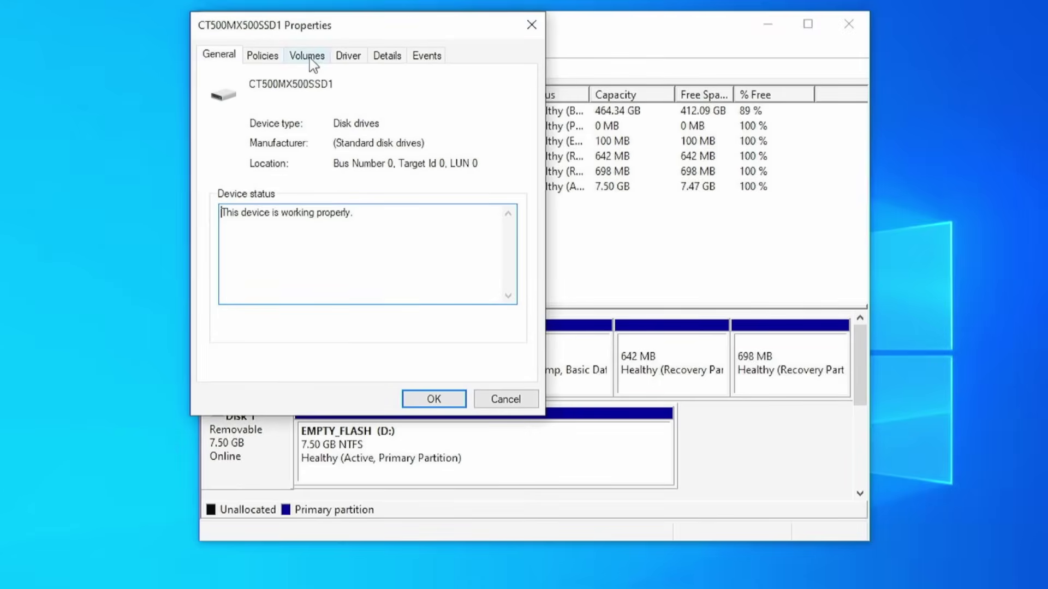
left_click(318, 59)
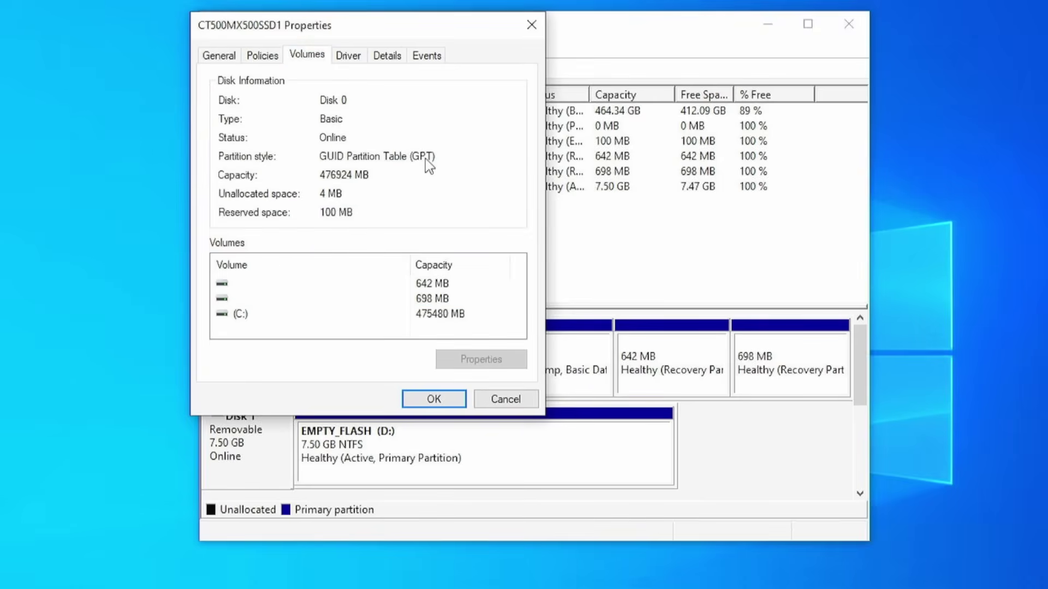
left_click(506, 399)
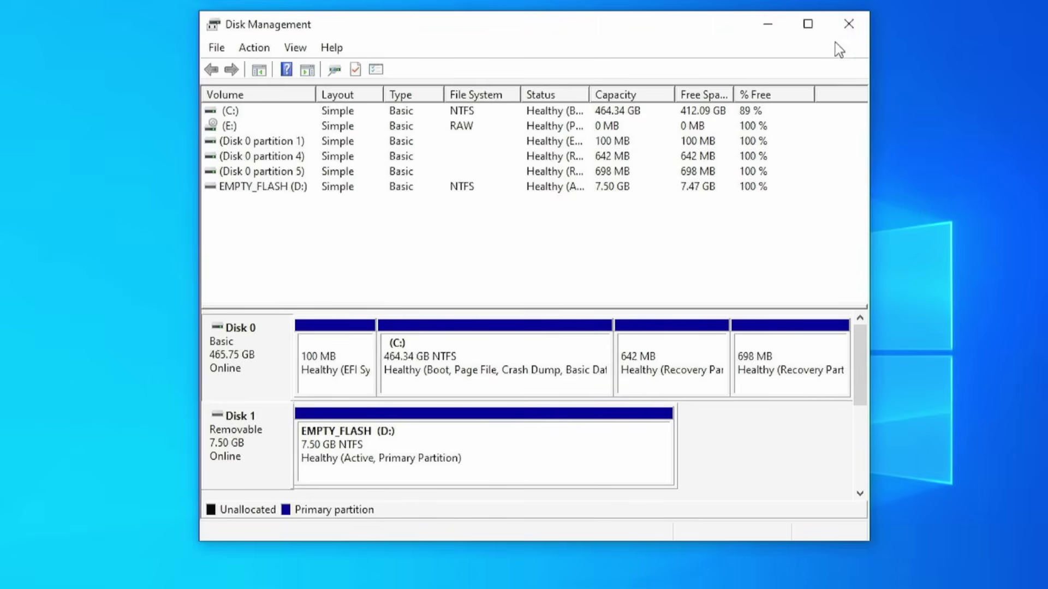
Close Disk Management and open System Information by searching for 'system'.
left_click(849, 24)
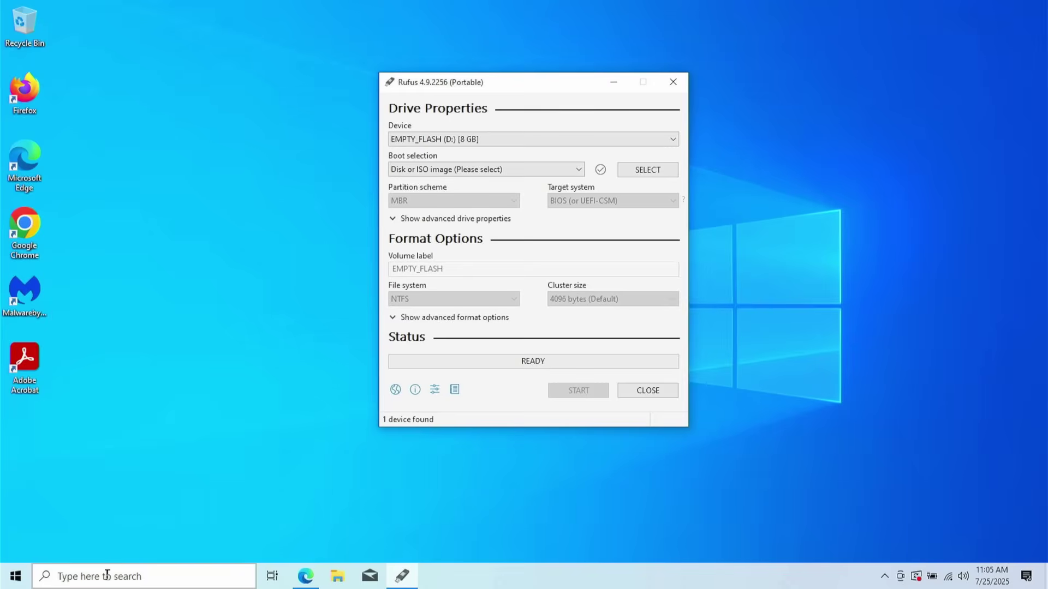
left_click(110, 579)
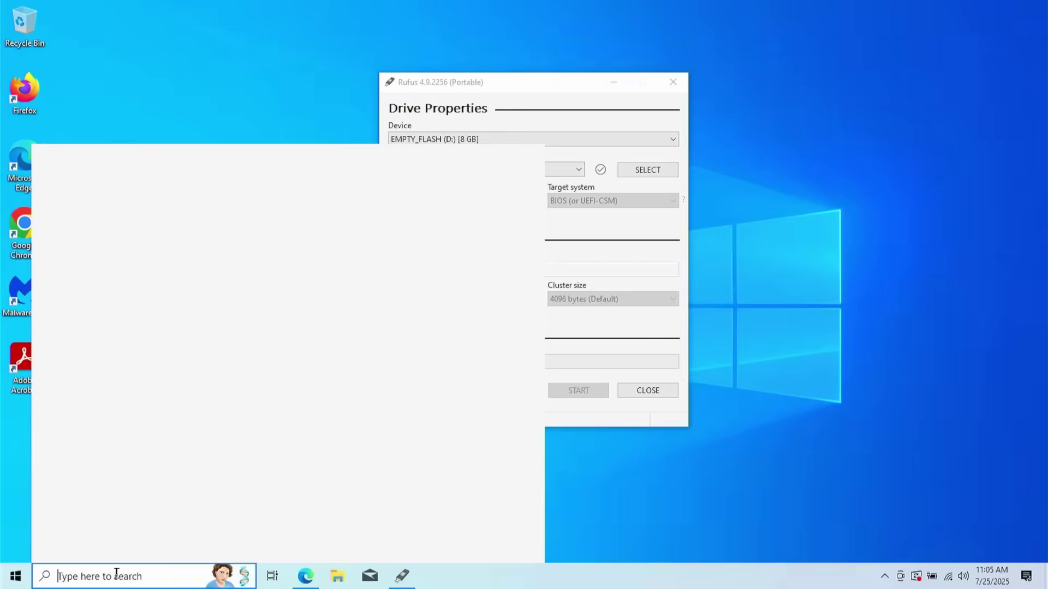
type("system")
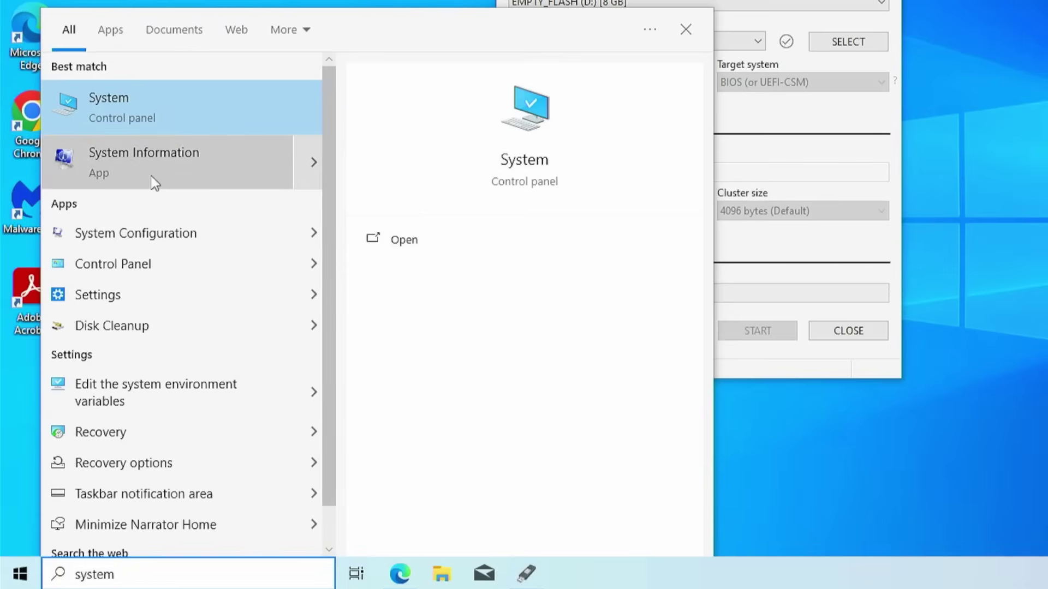
left_click(155, 183)
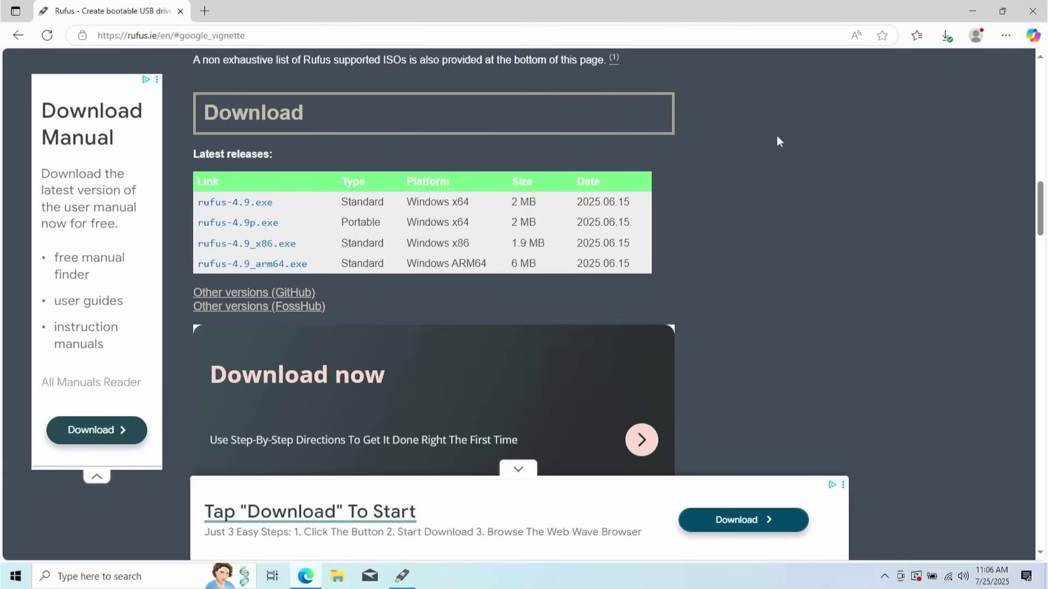
Open the folder holding the downloaded Windows 11 ISO from Edge's Downloads list.
left_click(950, 37)
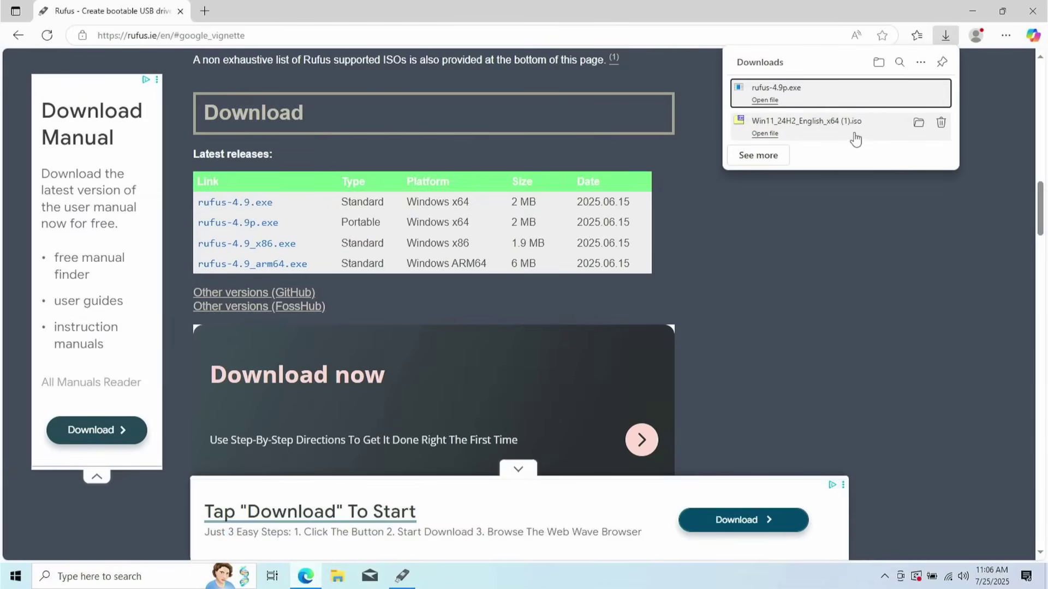
left_click(918, 122)
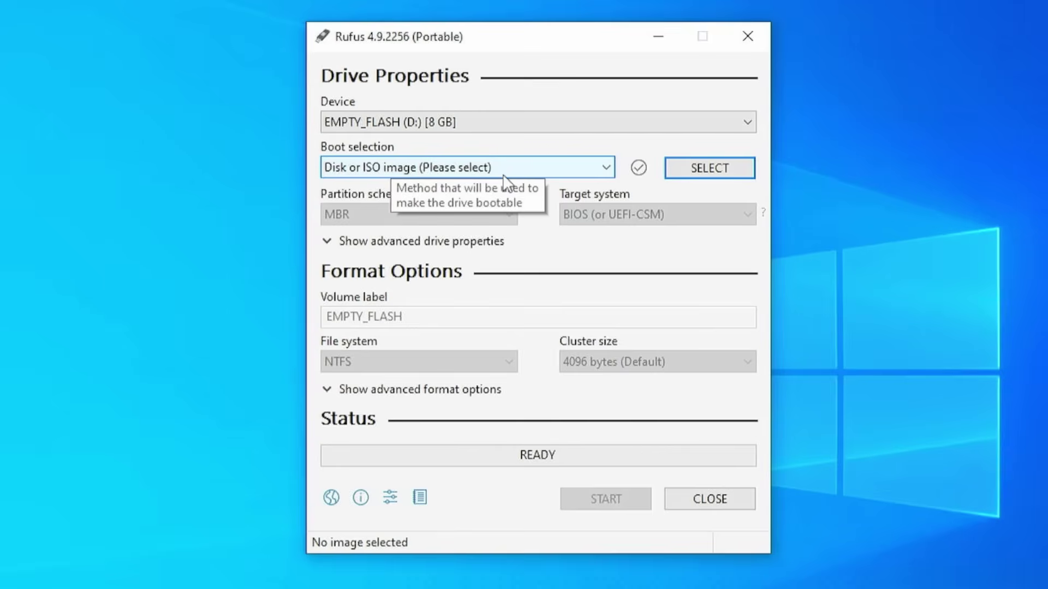
Load Win11_24H2_English_x64.iso from the Downloads folder as Rufus's boot image.
left_click(713, 173)
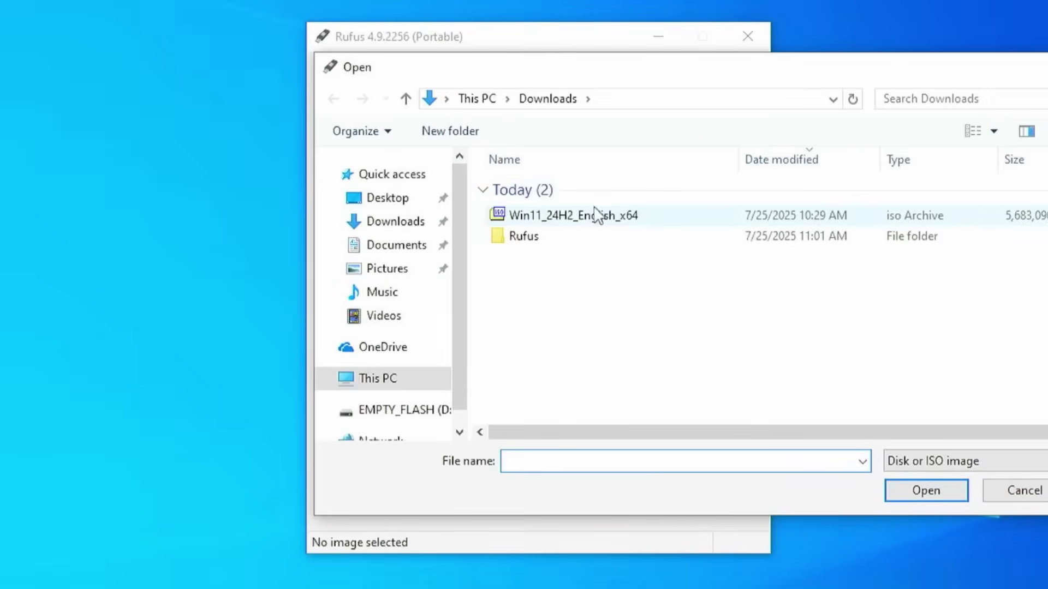
left_click(594, 223)
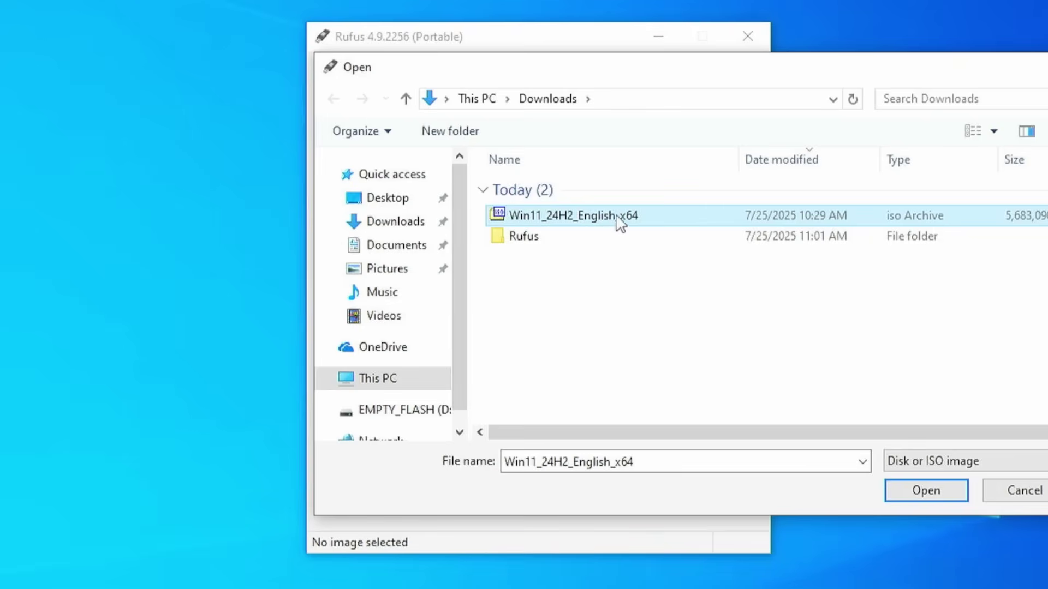
left_click(924, 494)
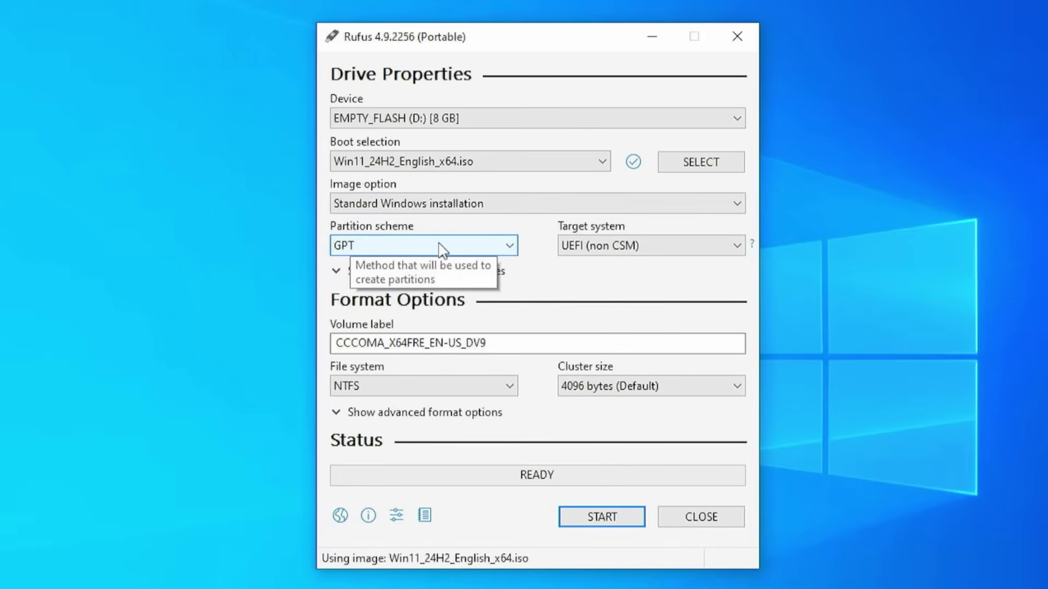
Keep GPT as the partition scheme and change the volume label to W11.
left_click(474, 246)
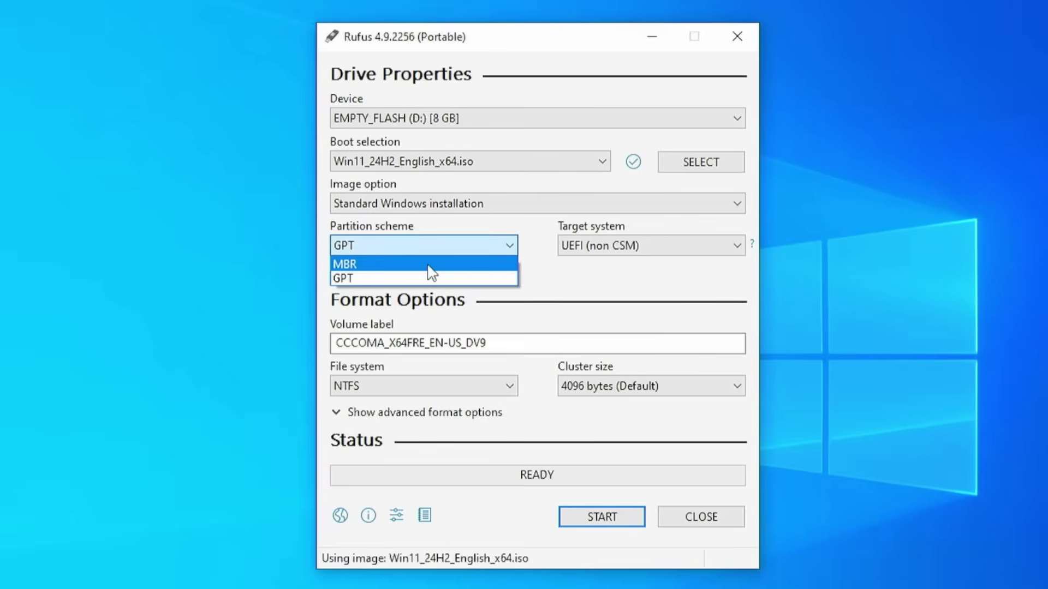
left_click(504, 245)
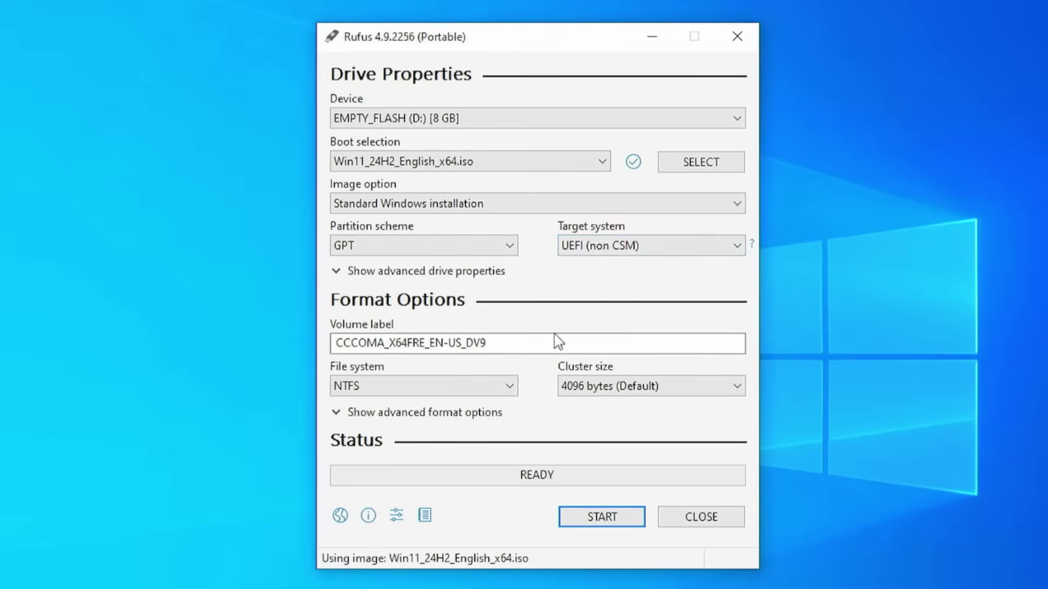
left_click_drag(555, 338, 315, 354)
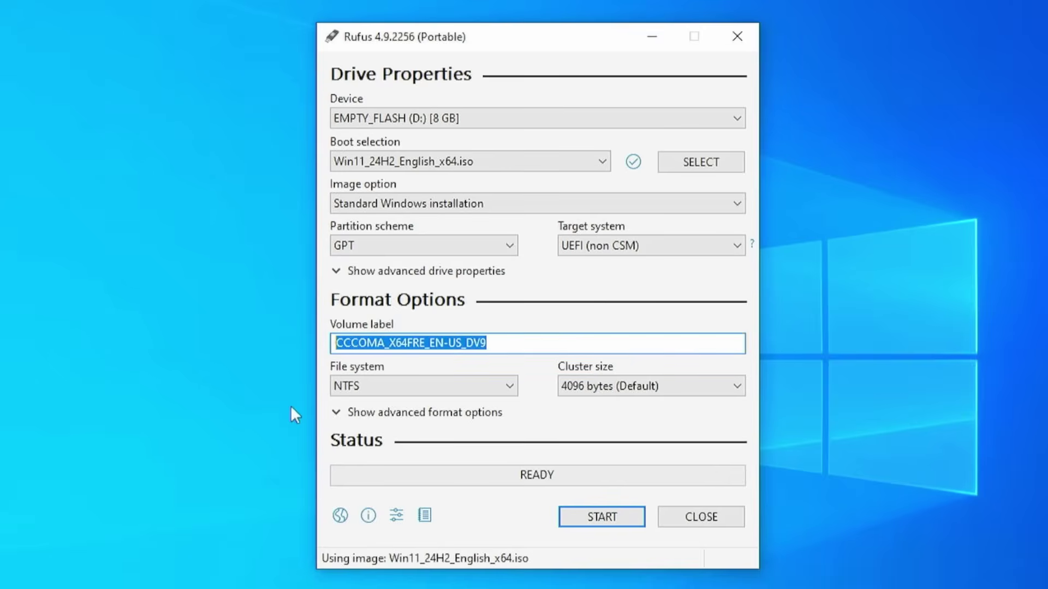
type("W11")
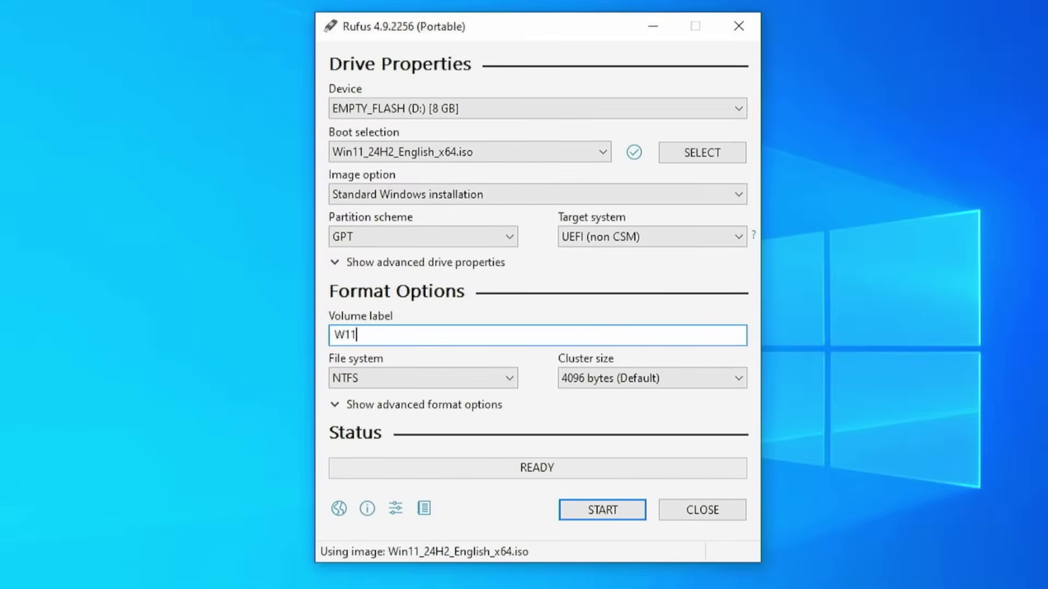
Start creating the bootable drive, bringing up the Windows User Experience options.
left_click(620, 525)
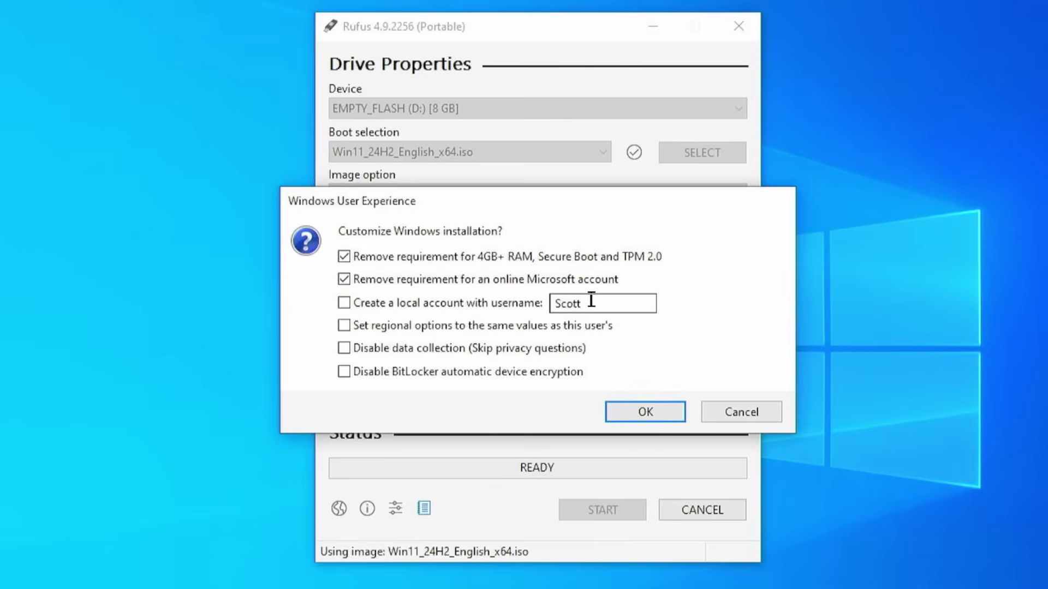
Enable a local account, copied regional settings, skipped privacy questions and no BitLocker, then accept the choices.
left_click(345, 306)
left_click(345, 327)
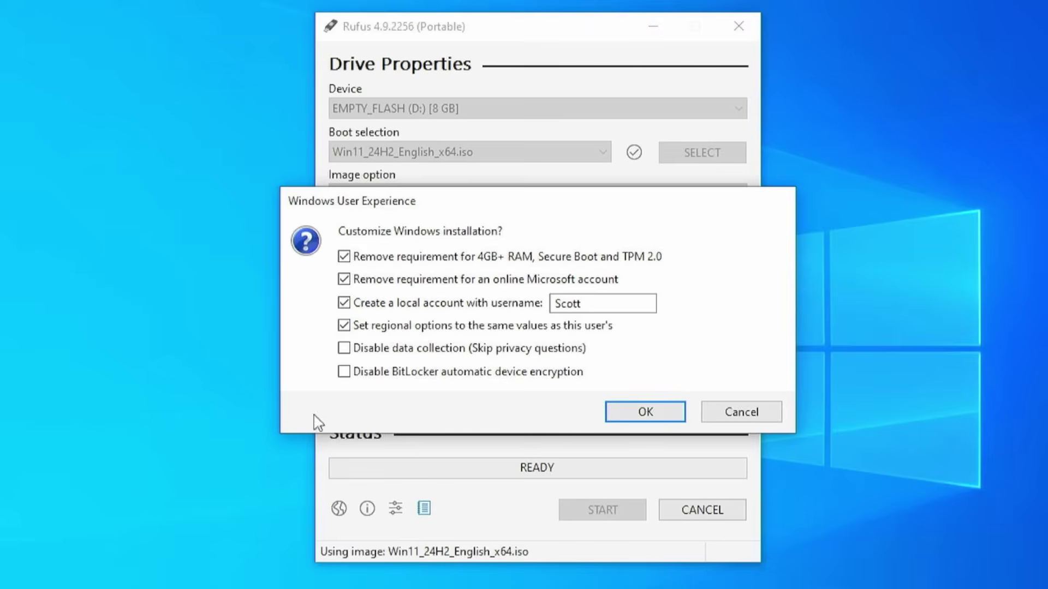
left_click(343, 350)
left_click(345, 373)
left_click(653, 418)
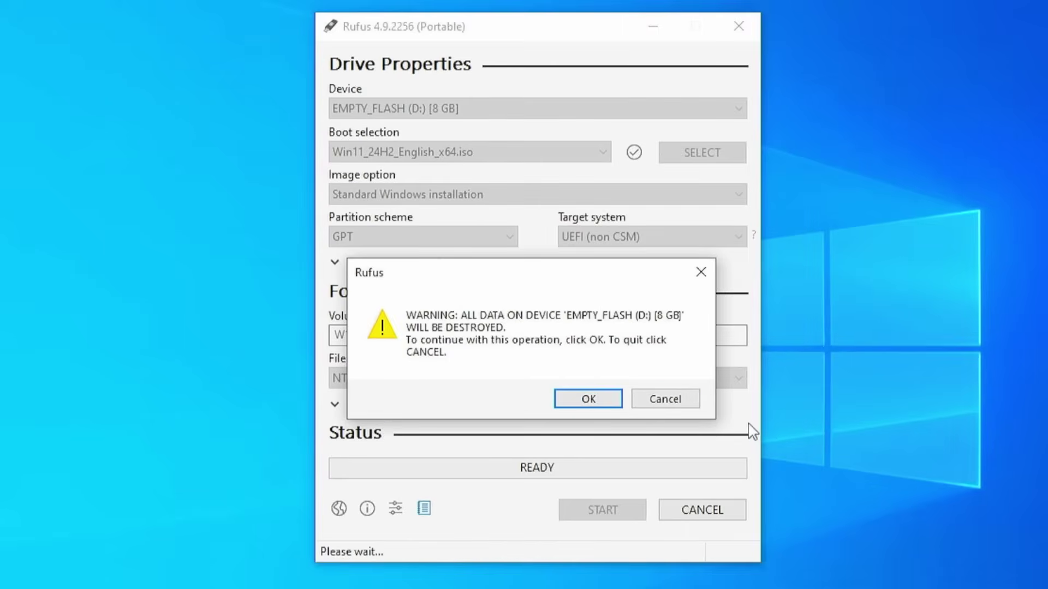
Confirm erasing the EMPTY_FLASH drive so Rufus writes the Windows 11 image to it.
left_click(589, 399)
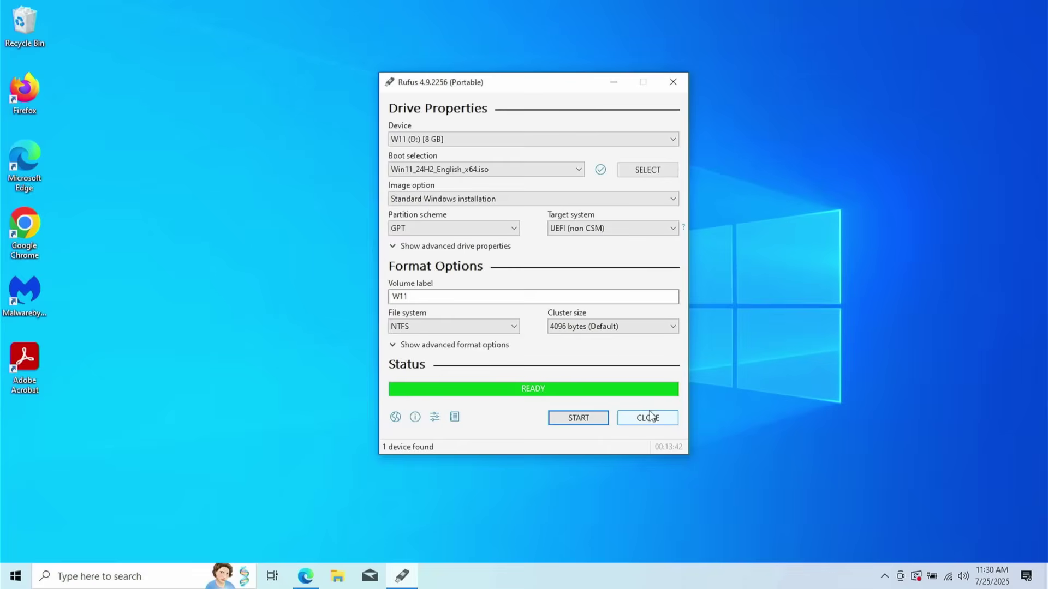
Close Rufus and bring Edge's rufus.ie download page back to the front.
left_click(661, 419)
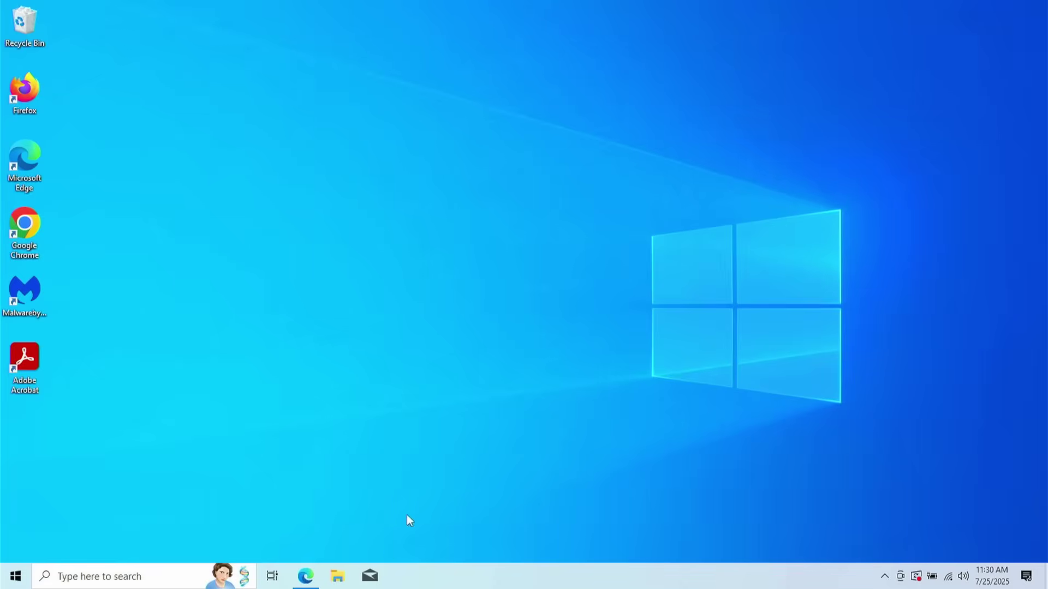
left_click(305, 576)
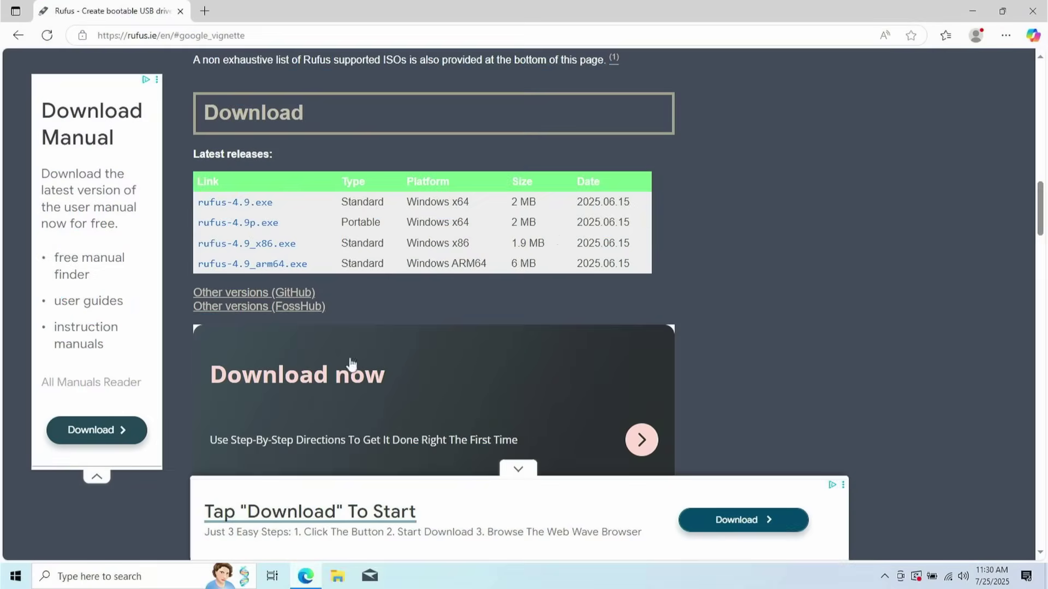
Close Edge and run setup from the W11 (D:) USB drive, approving the UAC prompt.
left_click(1031, 12)
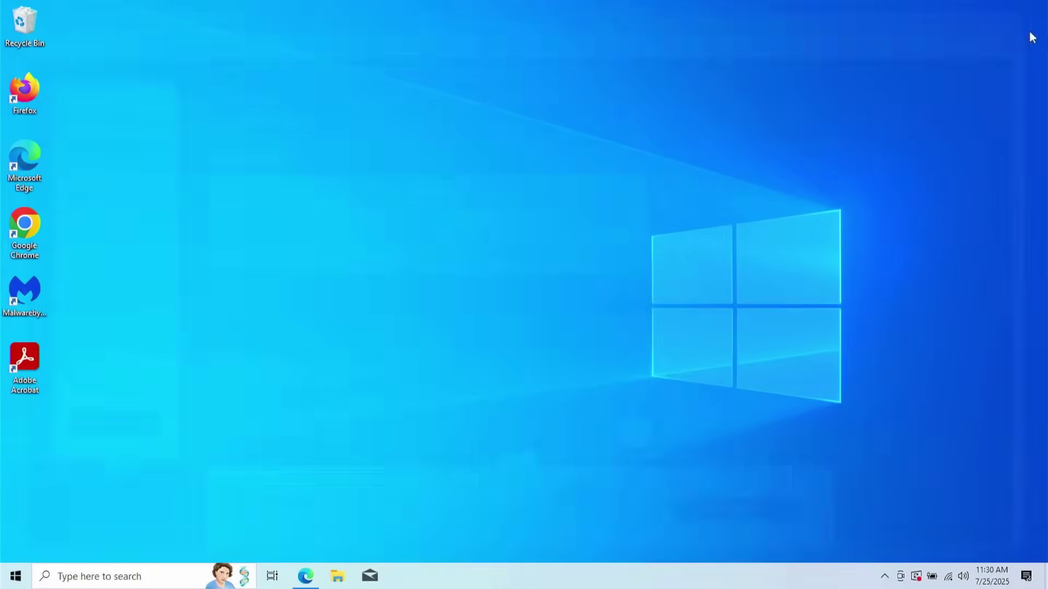
left_click(340, 578)
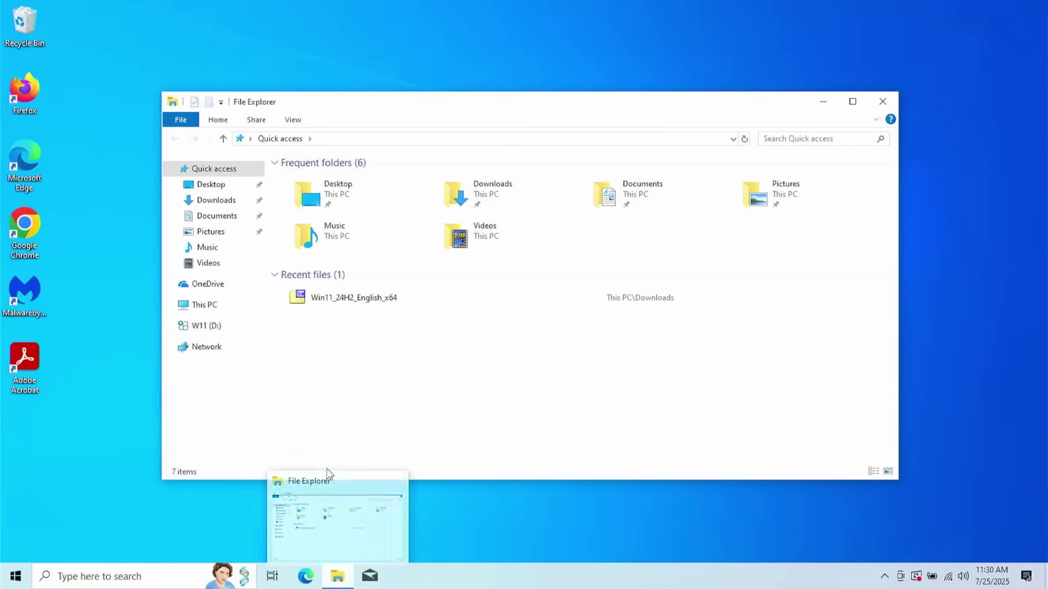
left_click(206, 305)
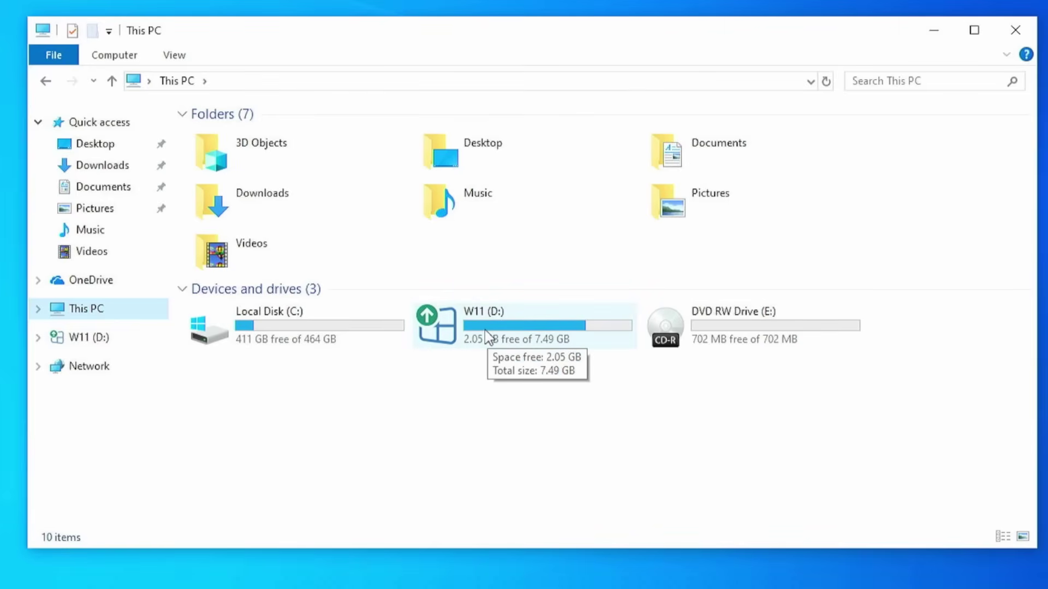
double_click(486, 334)
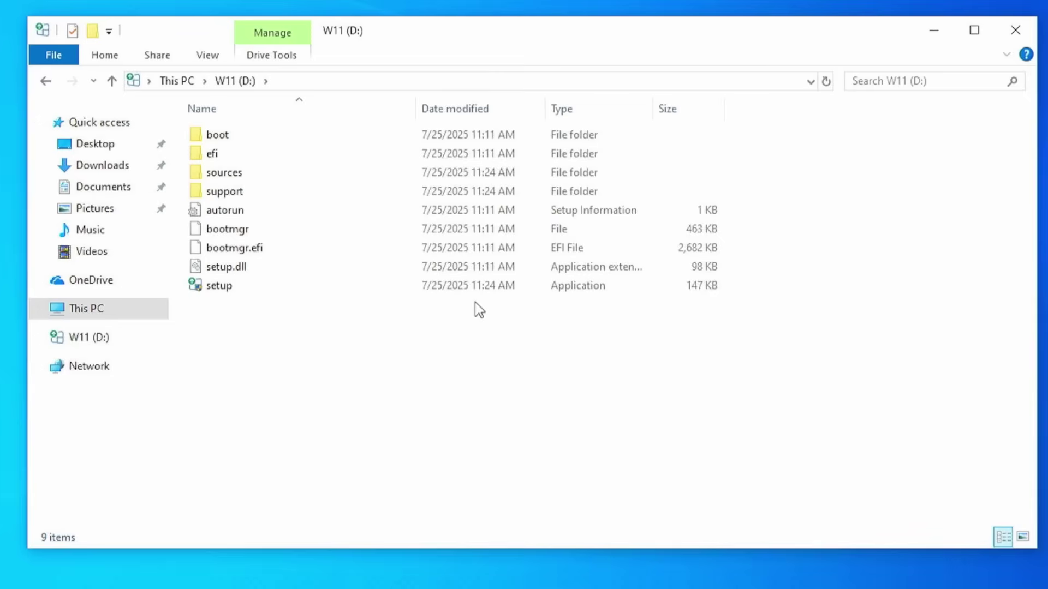
left_click(229, 298)
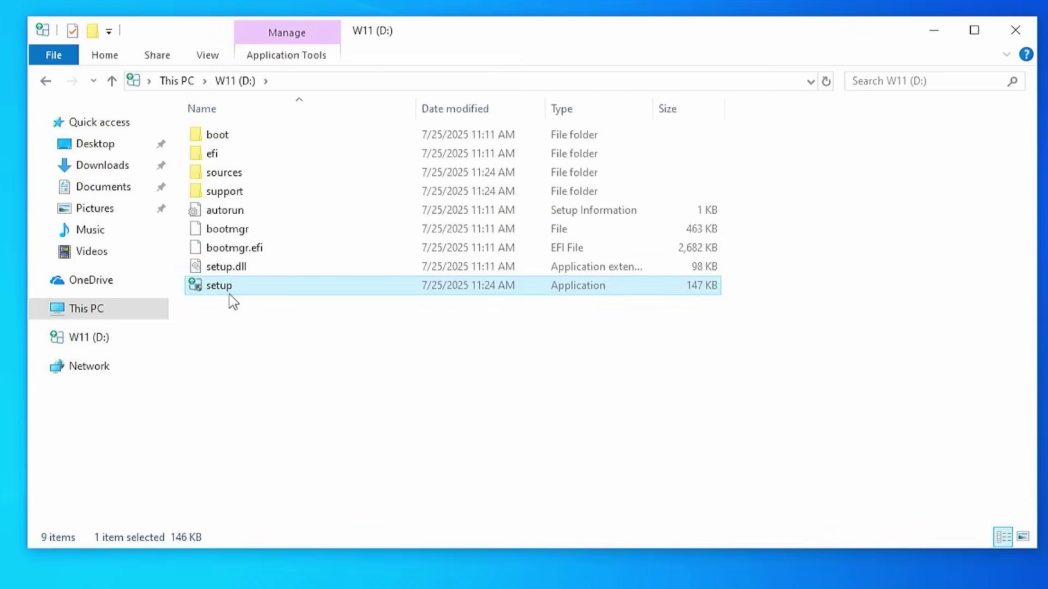
double_click(232, 290)
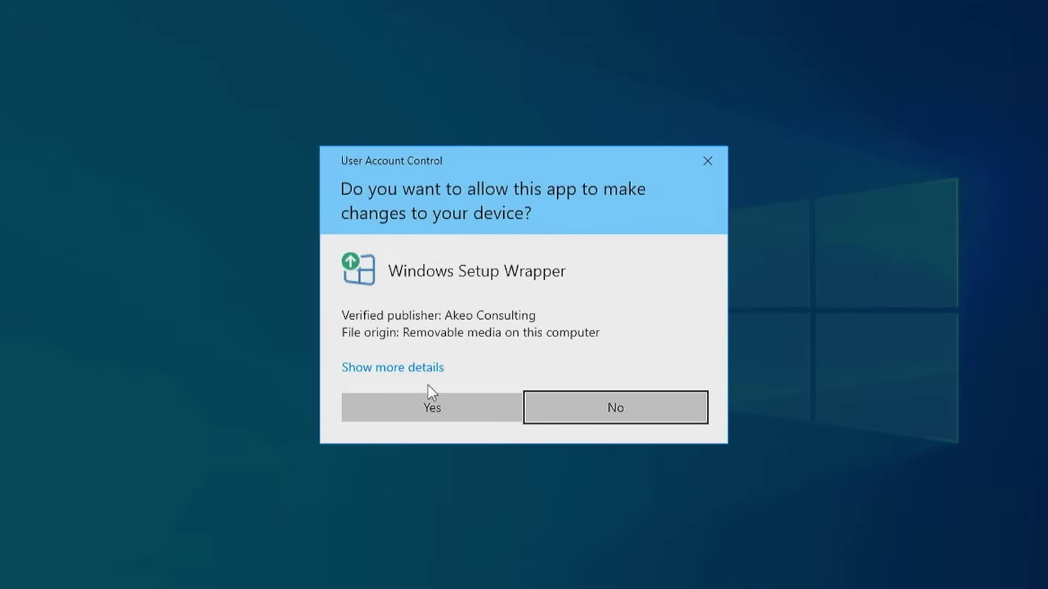
left_click(443, 412)
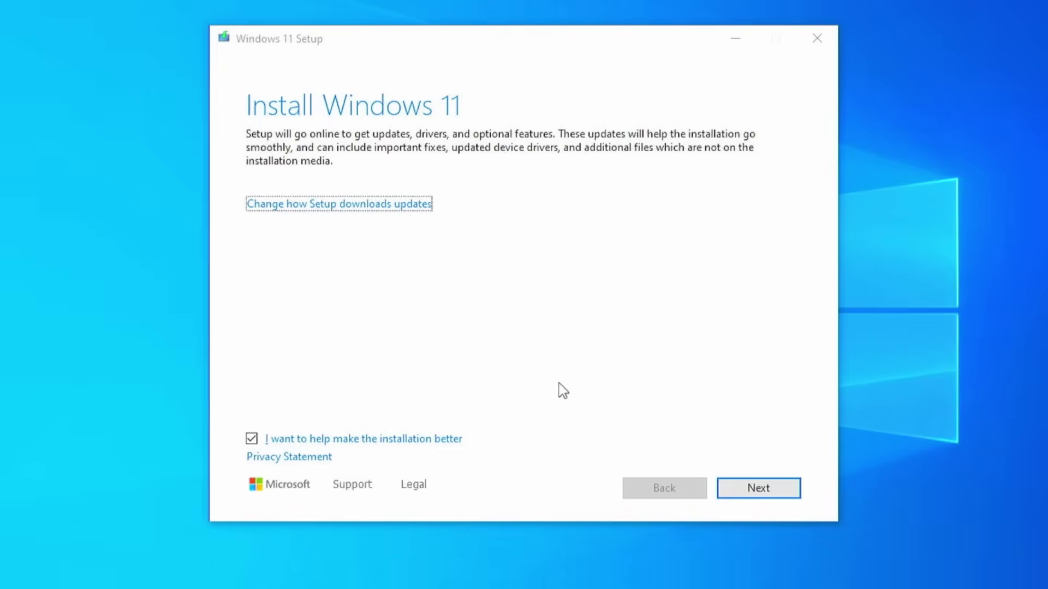
Untick 'I want to help make the installation better' and continue to the license terms.
left_click(251, 439)
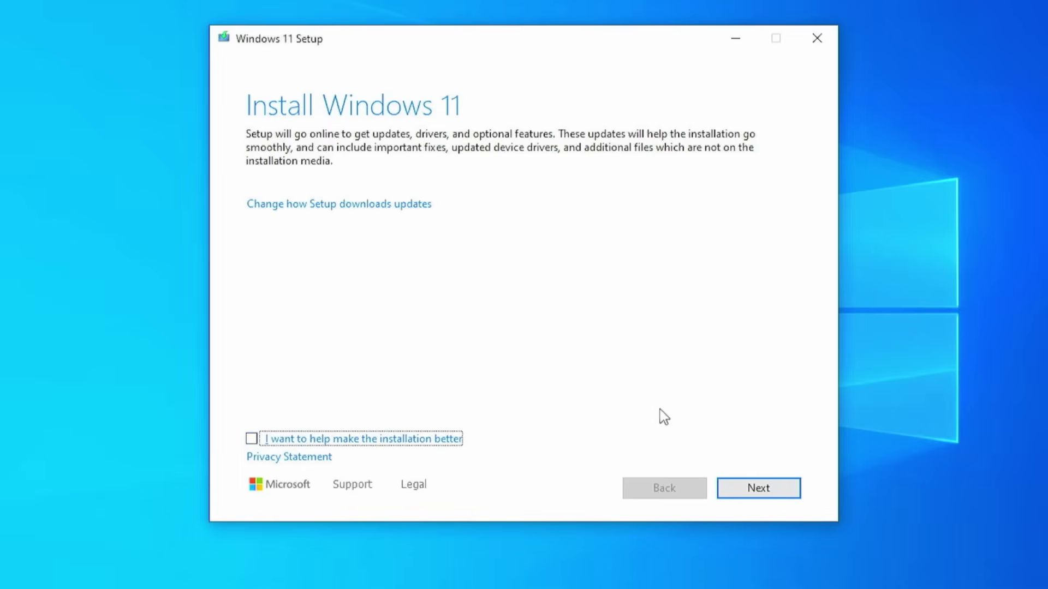
left_click(770, 489)
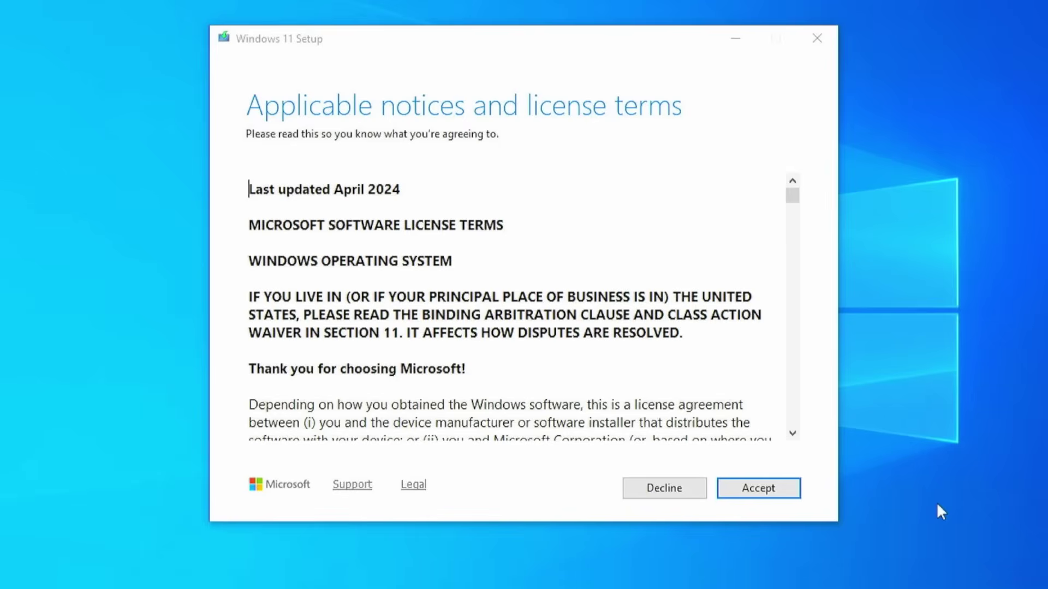
Accept the Microsoft Software License Terms with Enter.
key("Return")
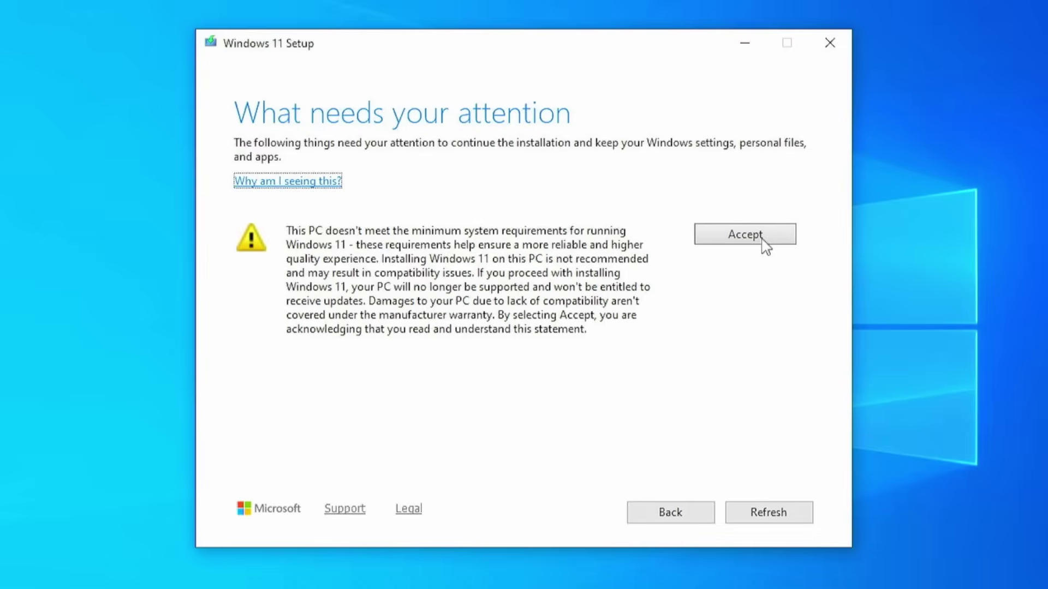
Accept the warning that this PC doesn't meet Windows 11 minimum system requirements.
left_click(763, 240)
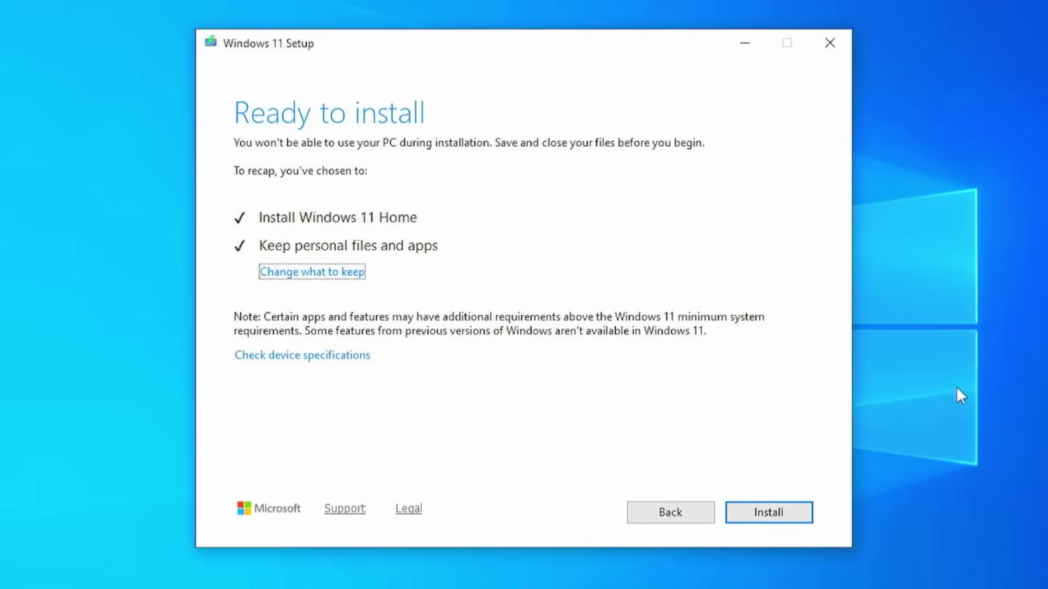
Install Windows 11 Home keeping personal files and apps, letting the upgrade finish.
left_click(792, 518)
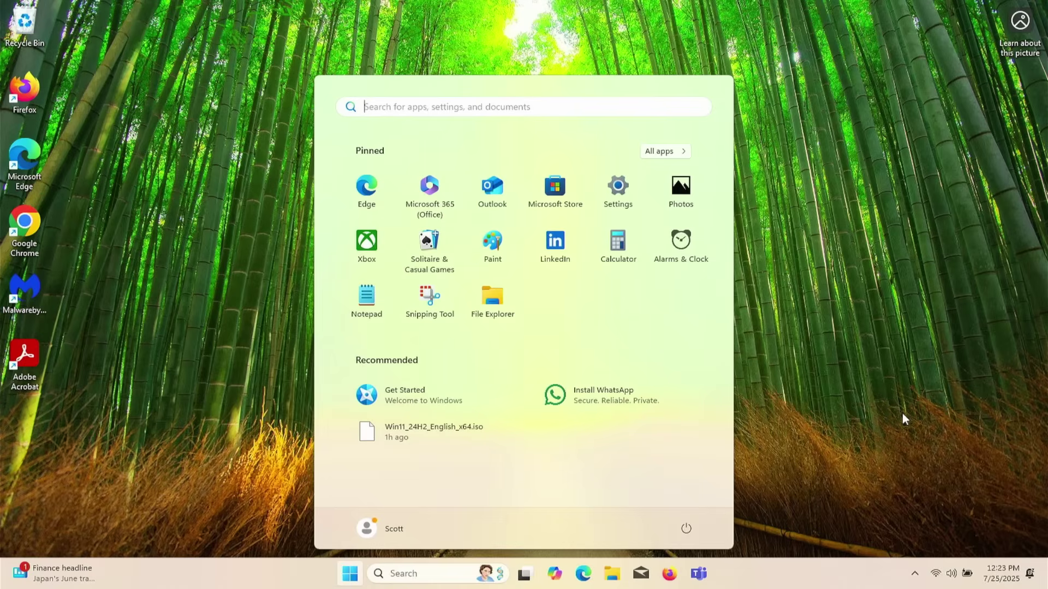
Check Downloads for rufus-4.9p and the Windows 11 ISO, then close Explorer and open Start.
key("super+e")
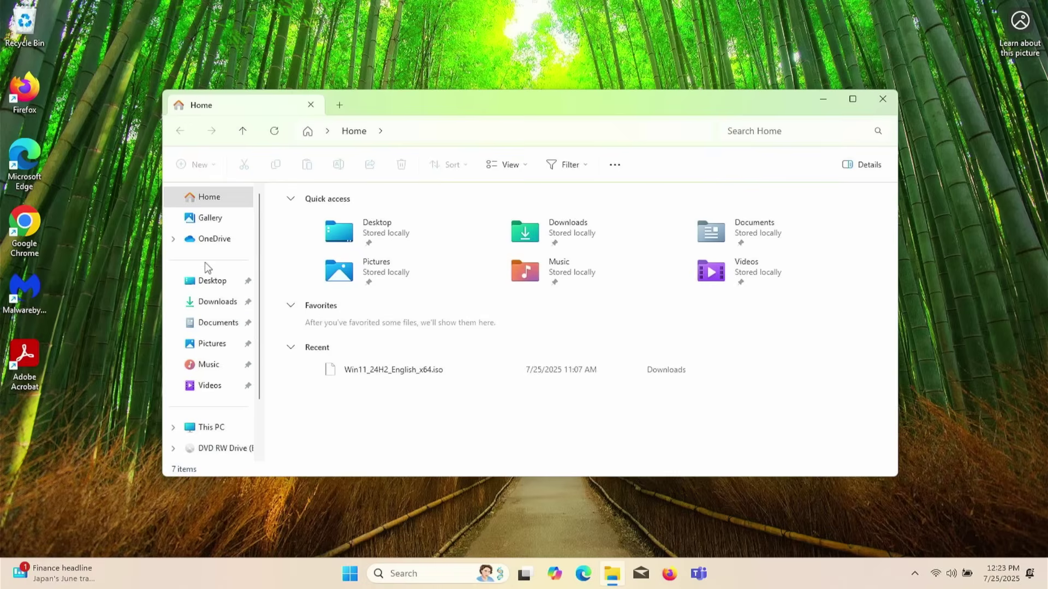
left_click(224, 302)
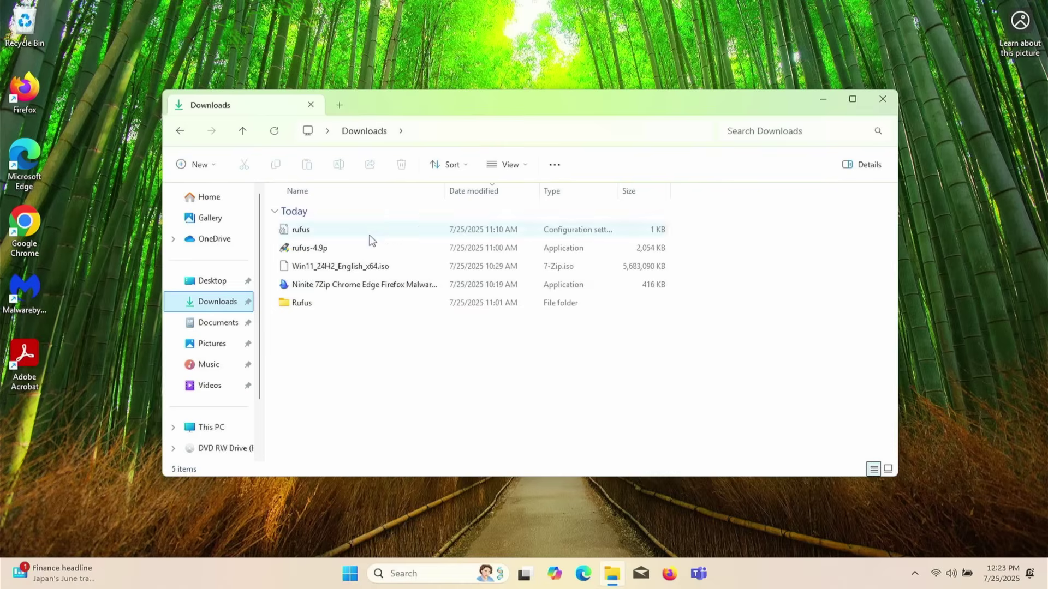
left_click(881, 101)
left_click(350, 574)
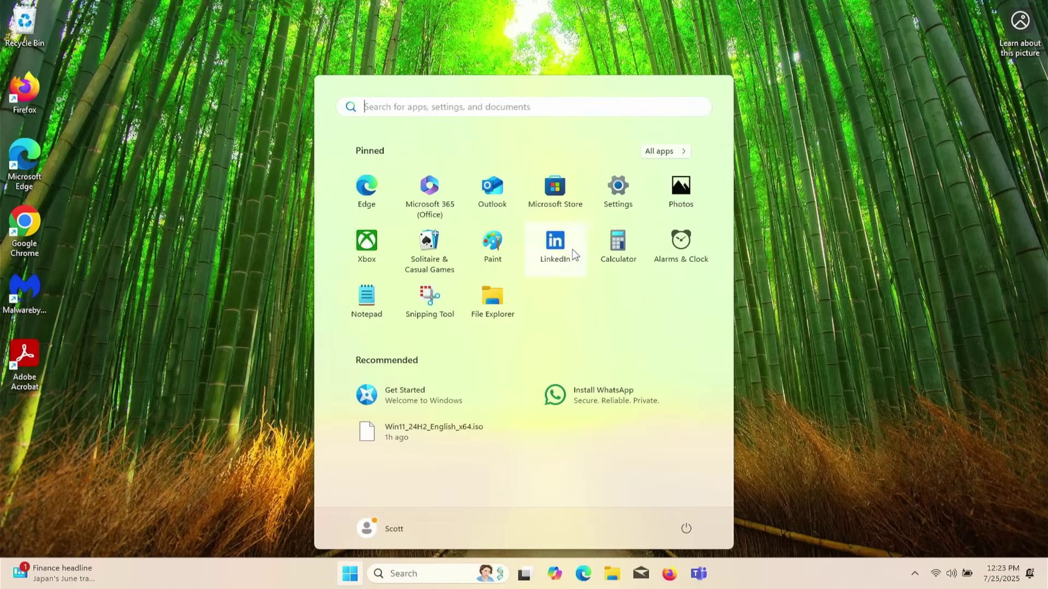
Check for updates, confirm Windows 11 Home 24H2 under System > About, then return Home.
left_click(617, 193)
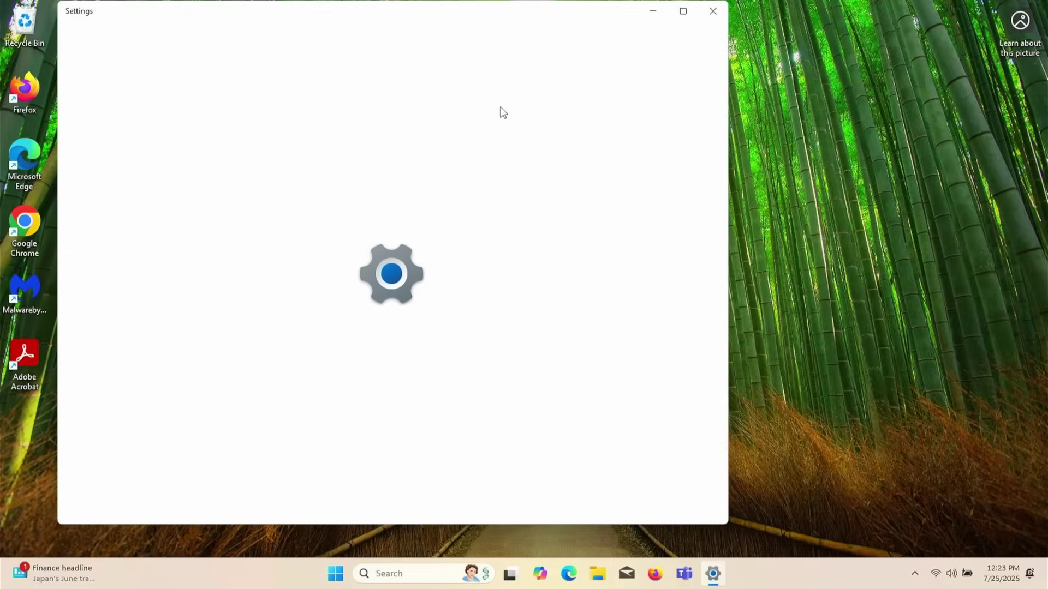
left_click(685, 117)
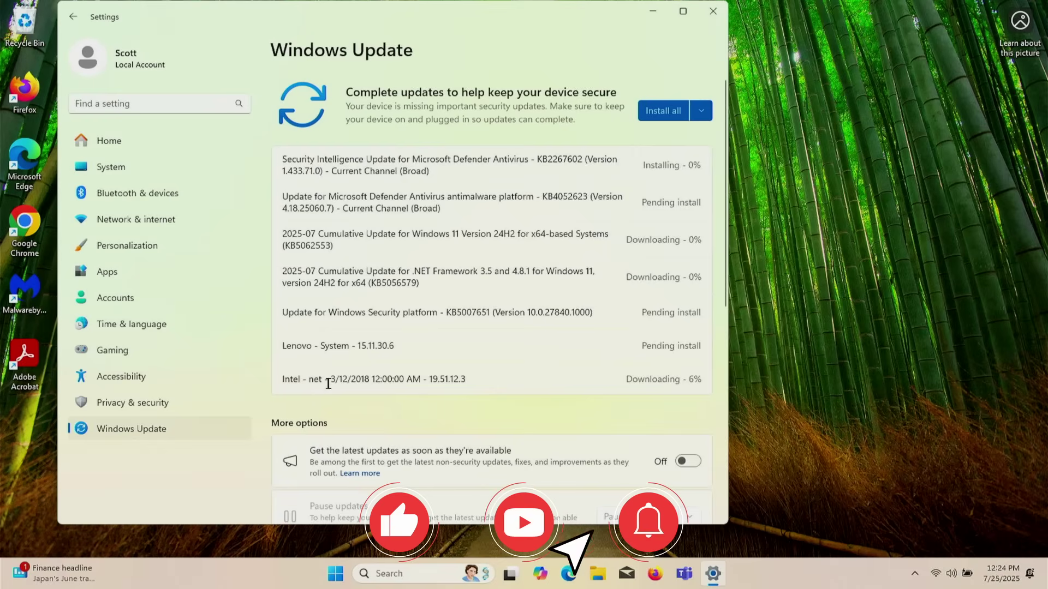
left_click(113, 170)
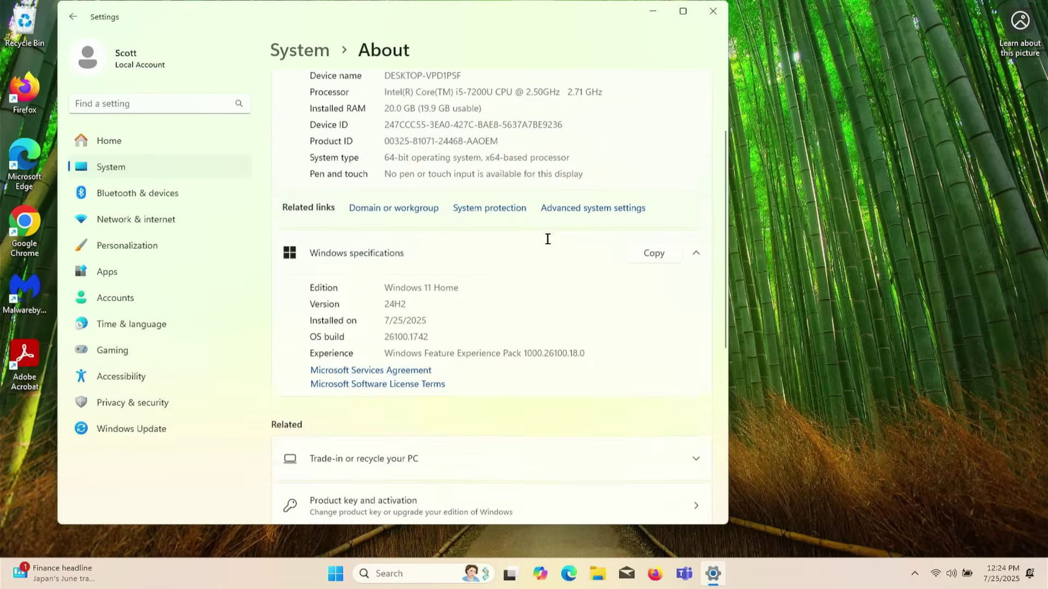
scroll(547, 248, "down", 1)
scroll(546, 248, "down", 1)
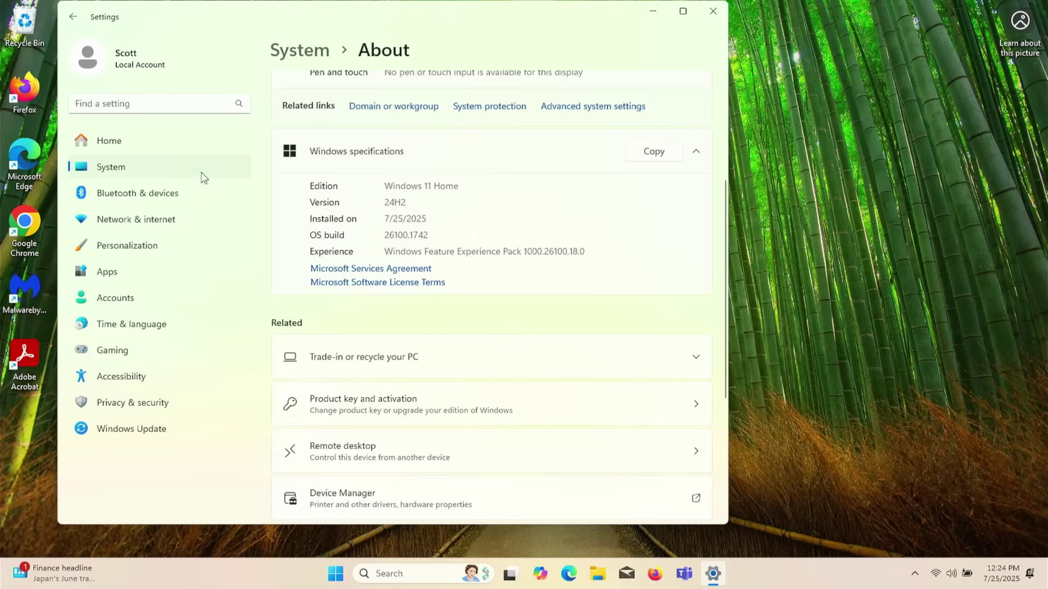
left_click(141, 144)
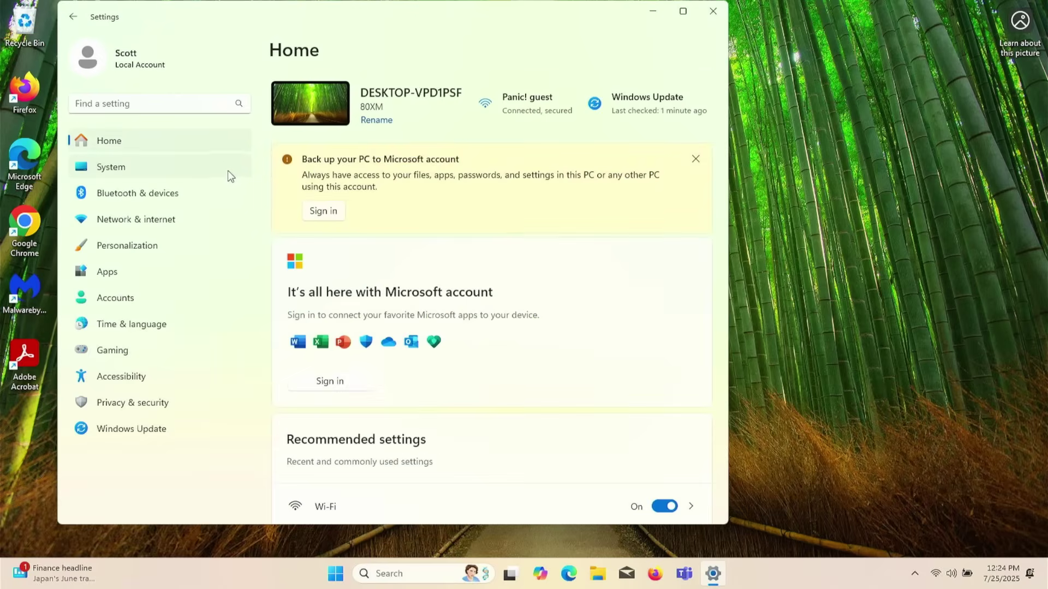
Search Settings for 'recovery' to list options such as Go back to Windows 10.
left_click(137, 102)
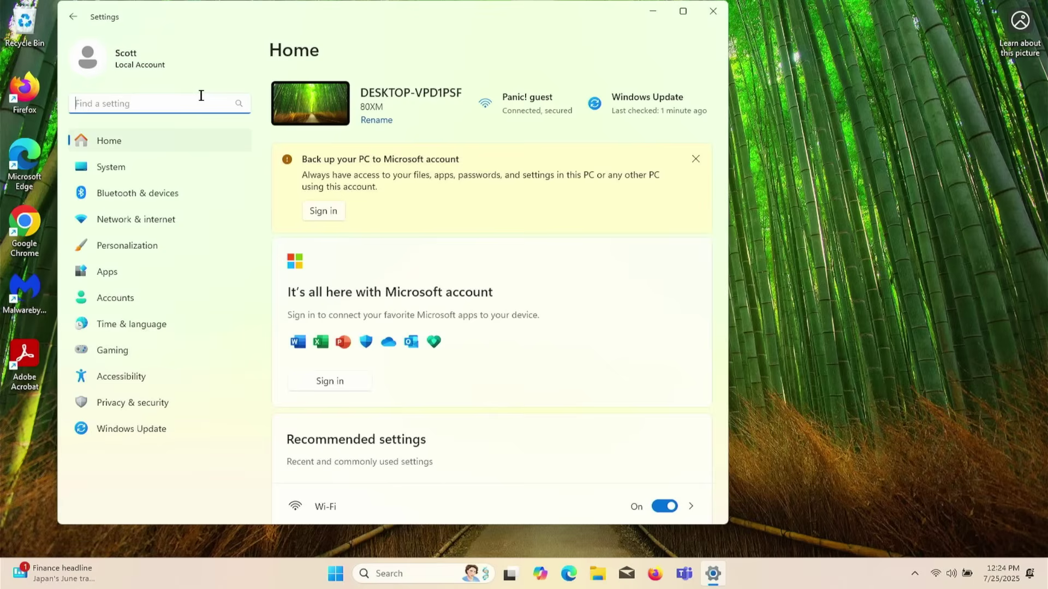
type("recovery")
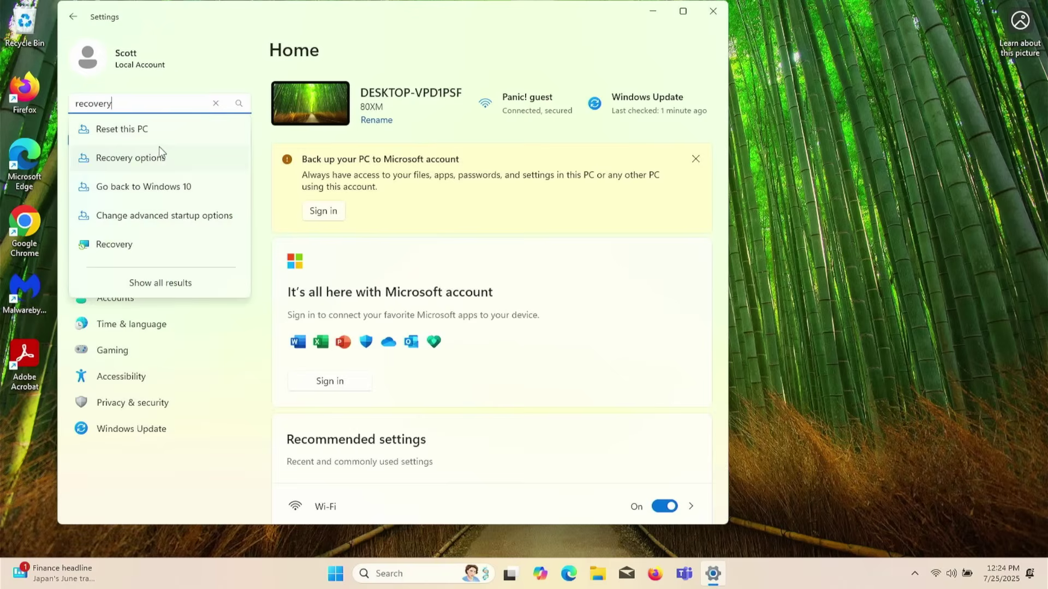
left_click(191, 186)
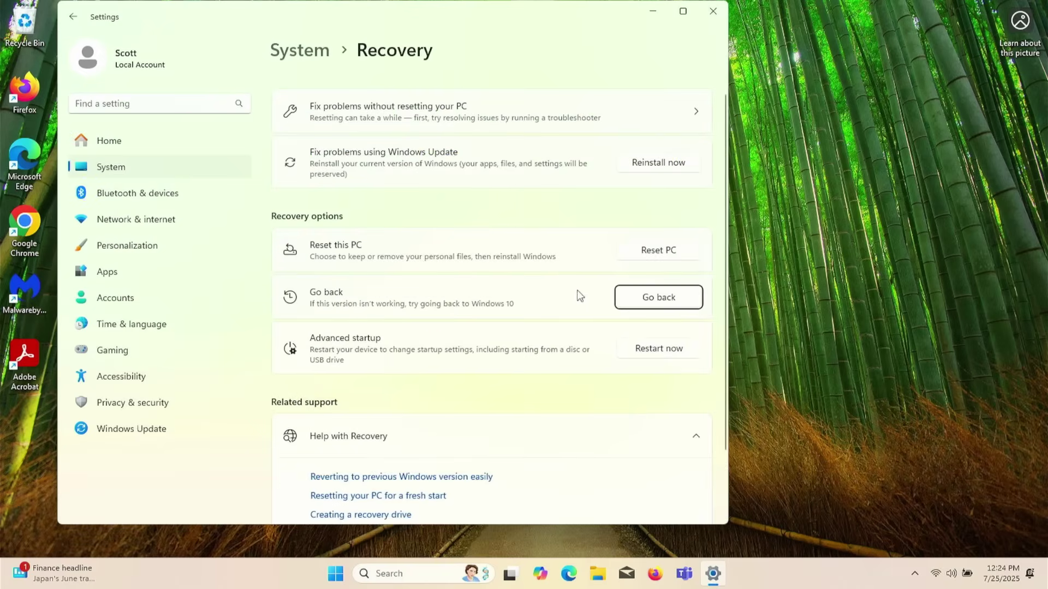